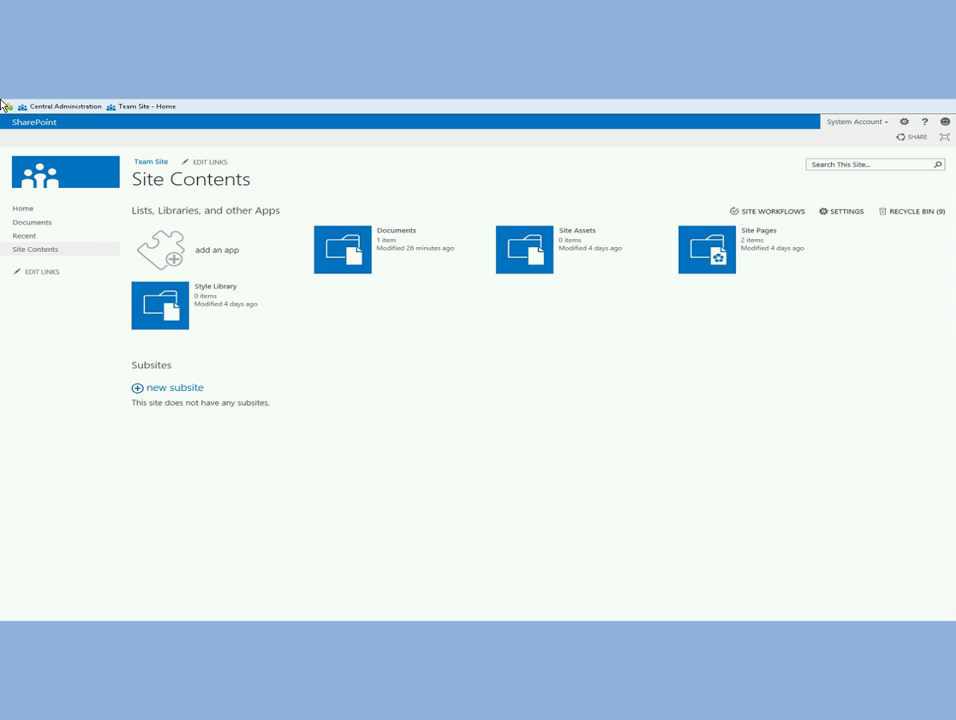
- Create a subsite titled "NEw TEam" with the URL name "NewTeam", using the Team Site template
click(167, 390)
text(NEw TEam)
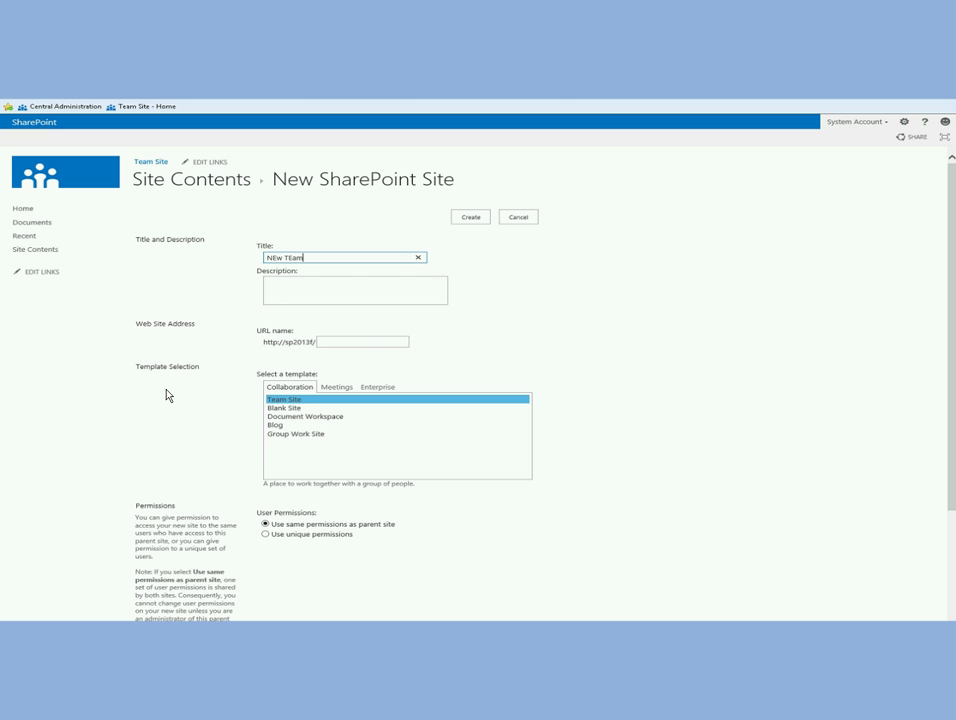
click(279, 403)
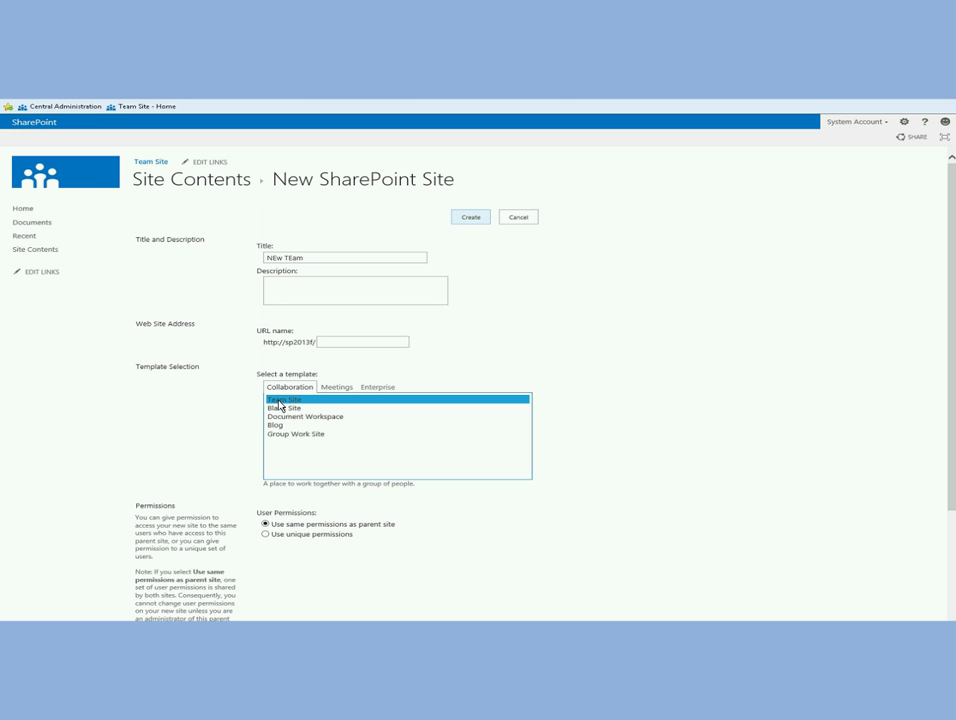
click(472, 218)
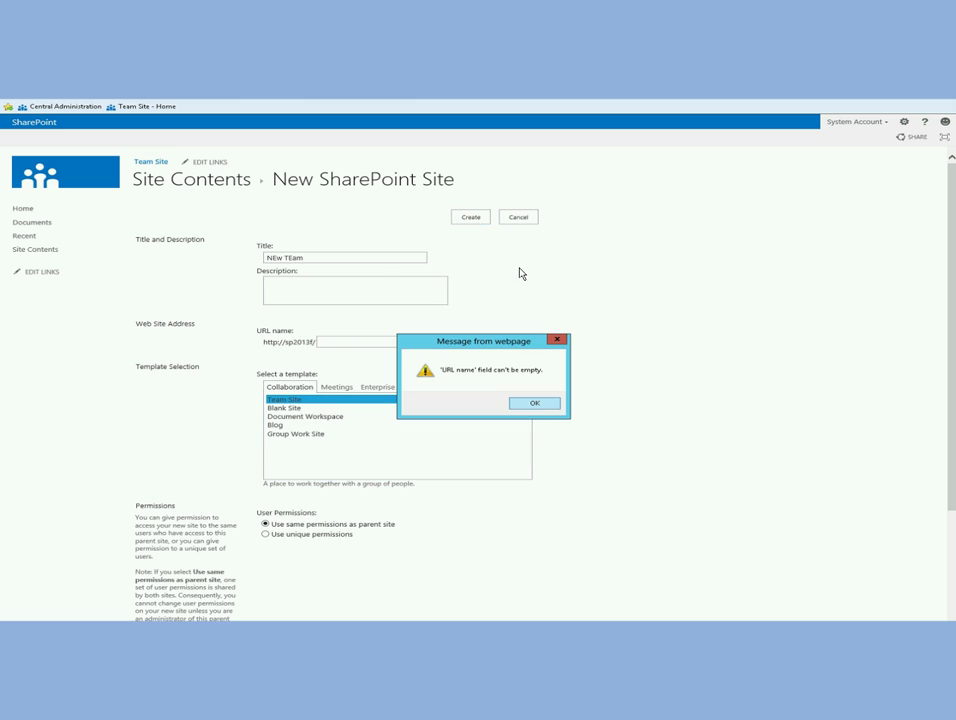
click(540, 402)
text(NewTeam)
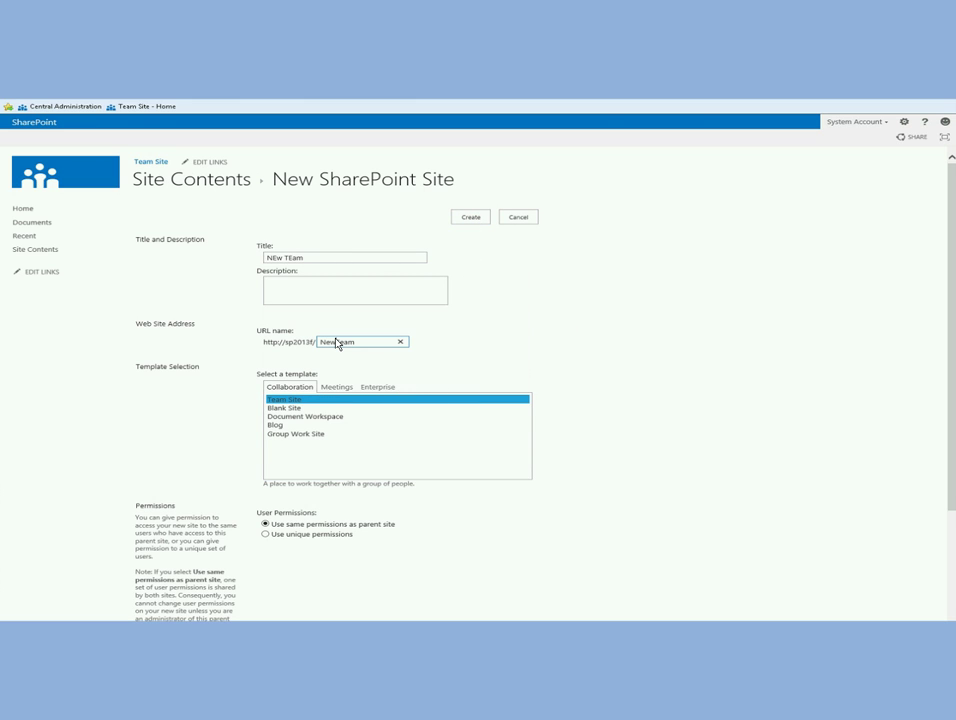
click(467, 217)
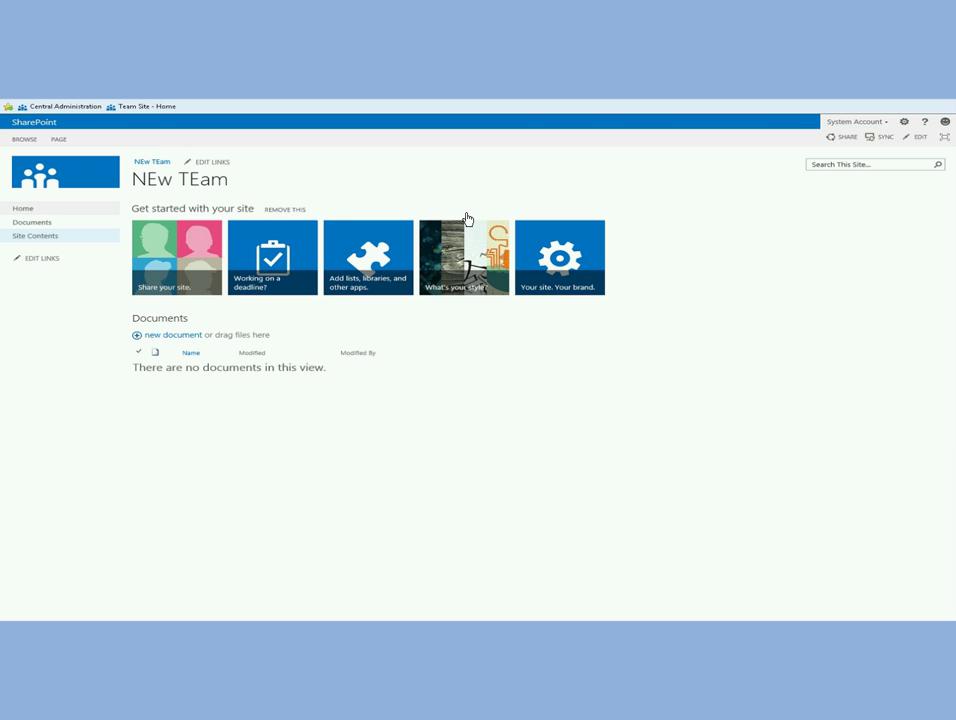
- Find the Tasks app by searching for "tasks" and add it to the new team site
click(26, 238)
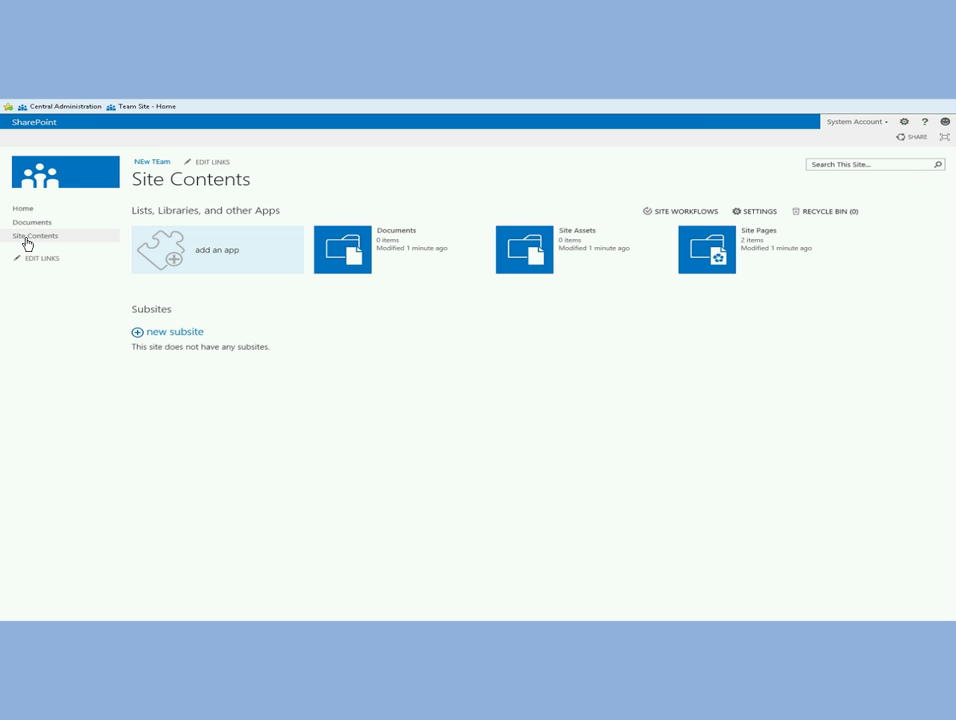
click(158, 248)
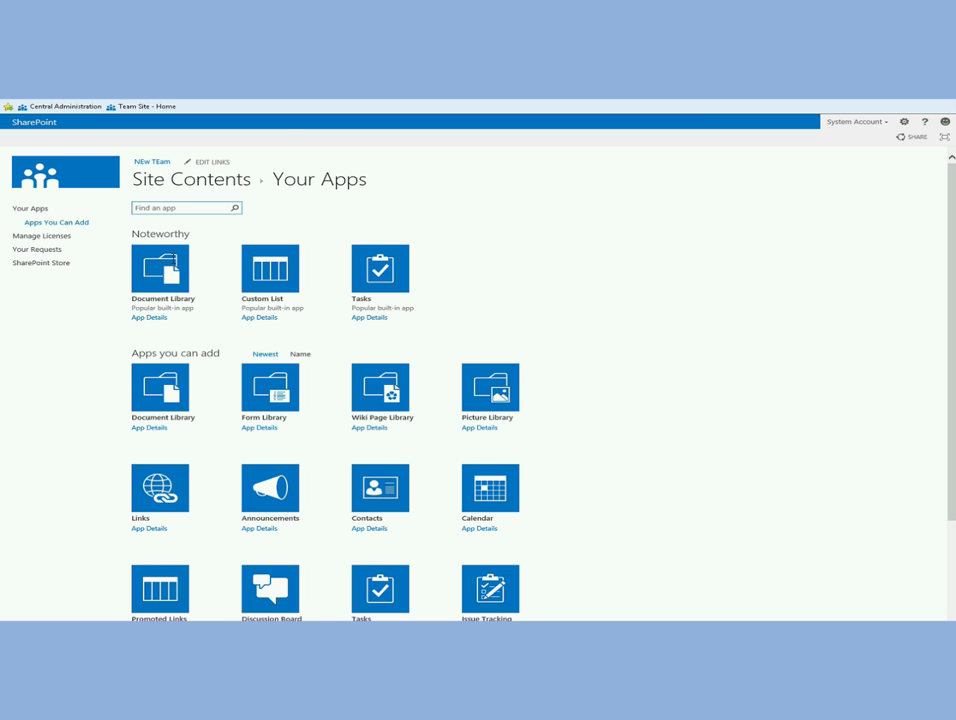
click(181, 207)
scroll(181, 207, down, 3)
scroll(181, 206, up, 3)
text(tasks)
key(Return)
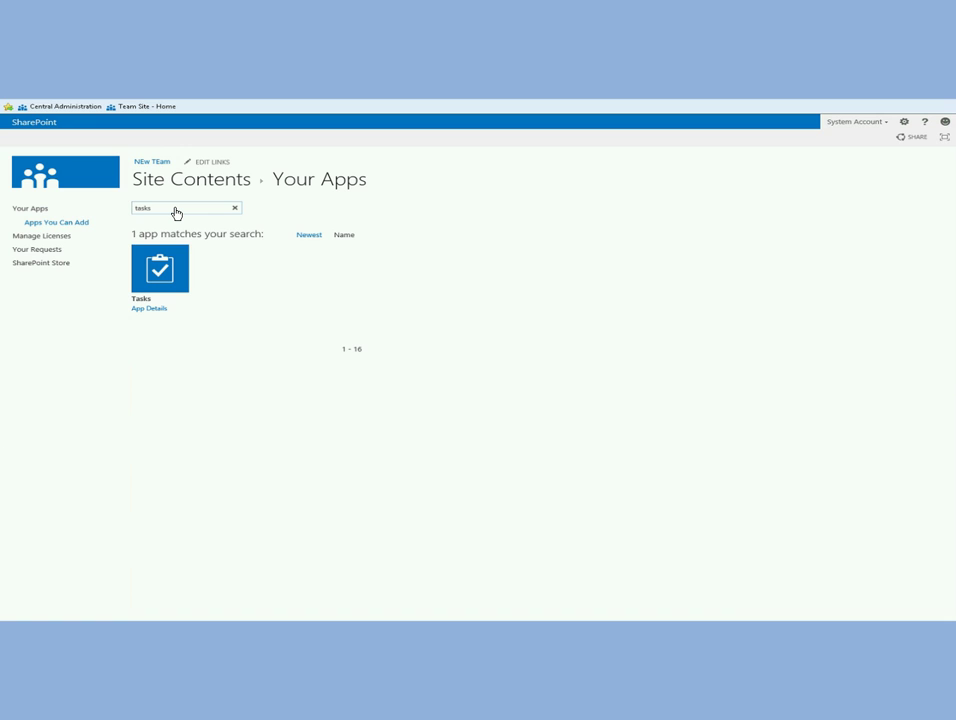
click(162, 280)
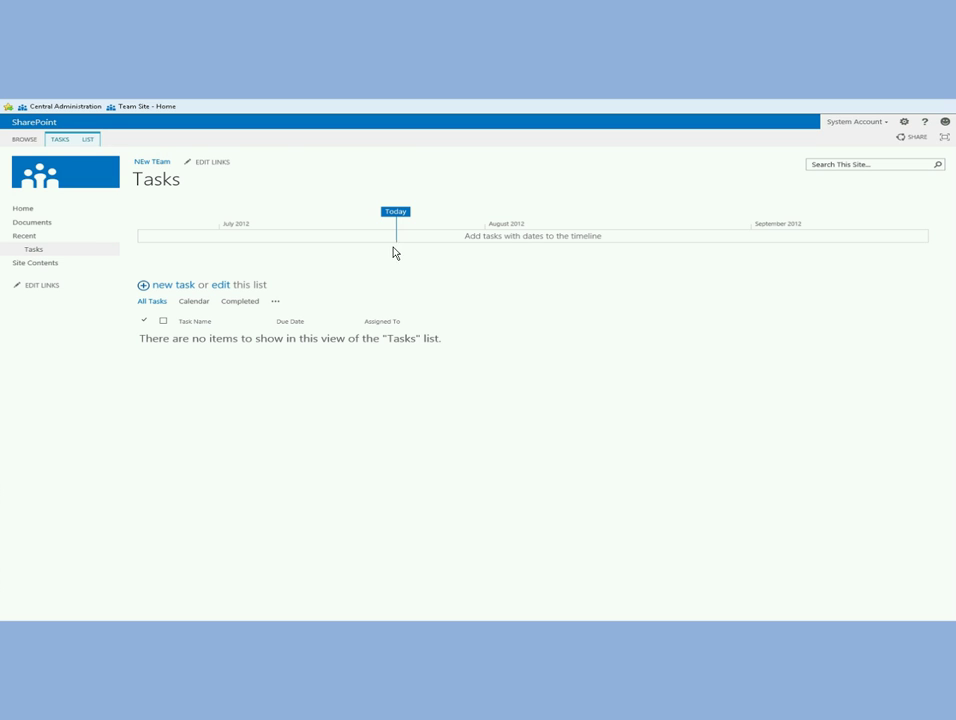
- Examine the task timeline's Today marker option and date formats, and the views available for the Tasks list
click(549, 238)
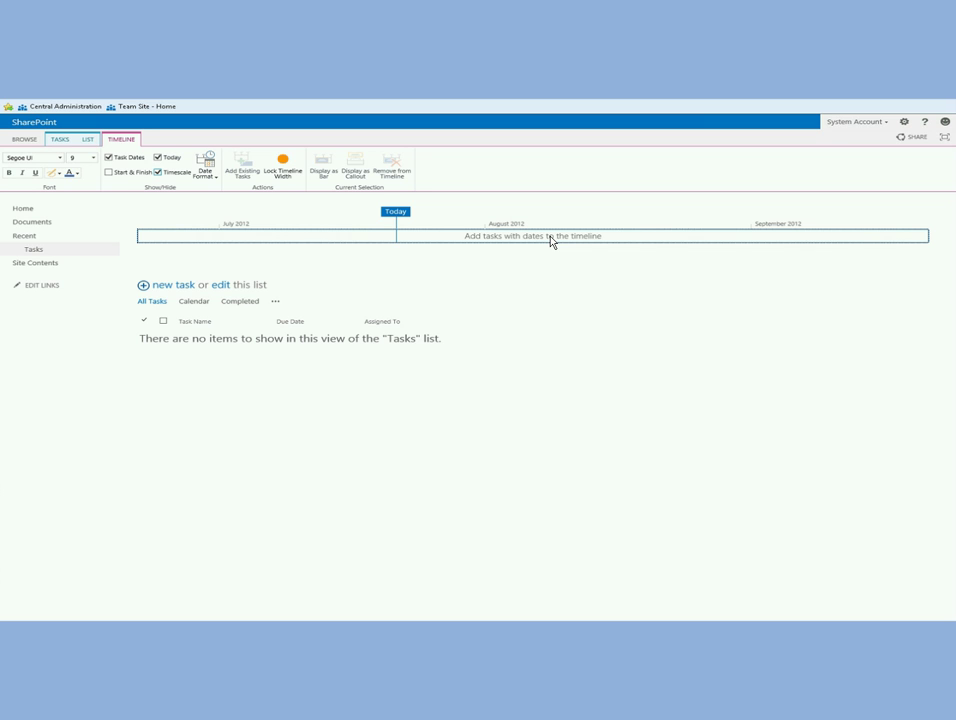
click(158, 157)
click(159, 158)
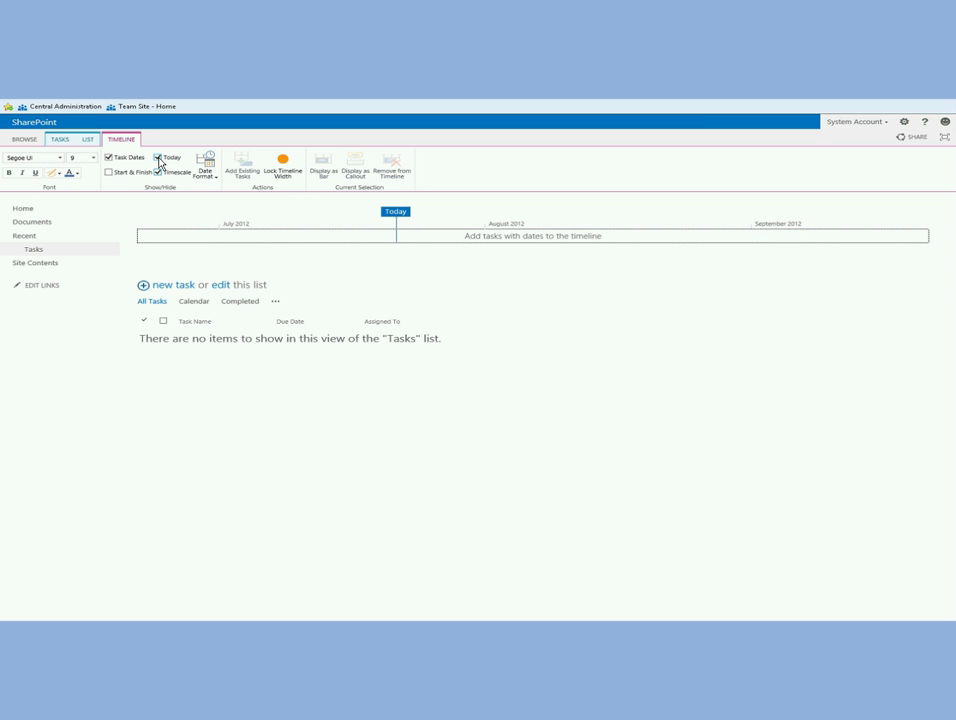
click(206, 176)
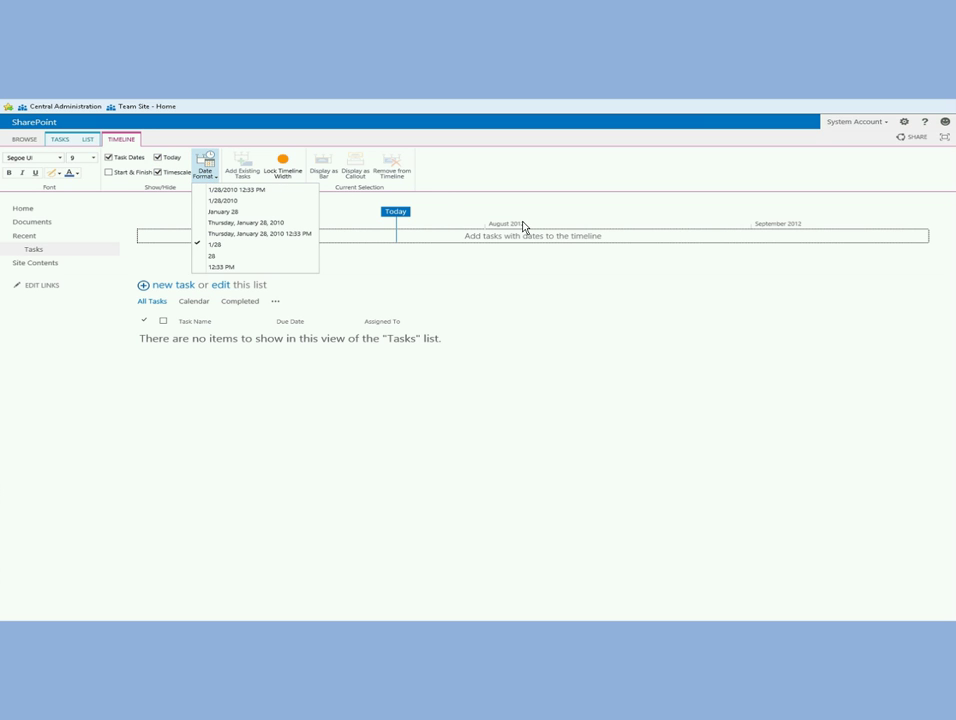
click(630, 322)
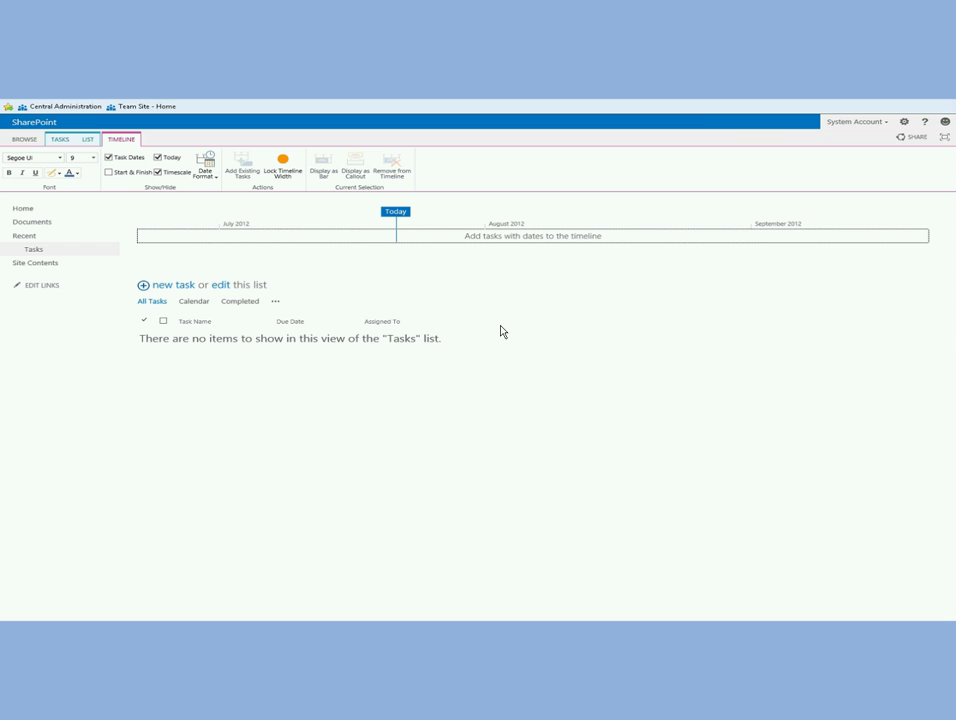
click(220, 493)
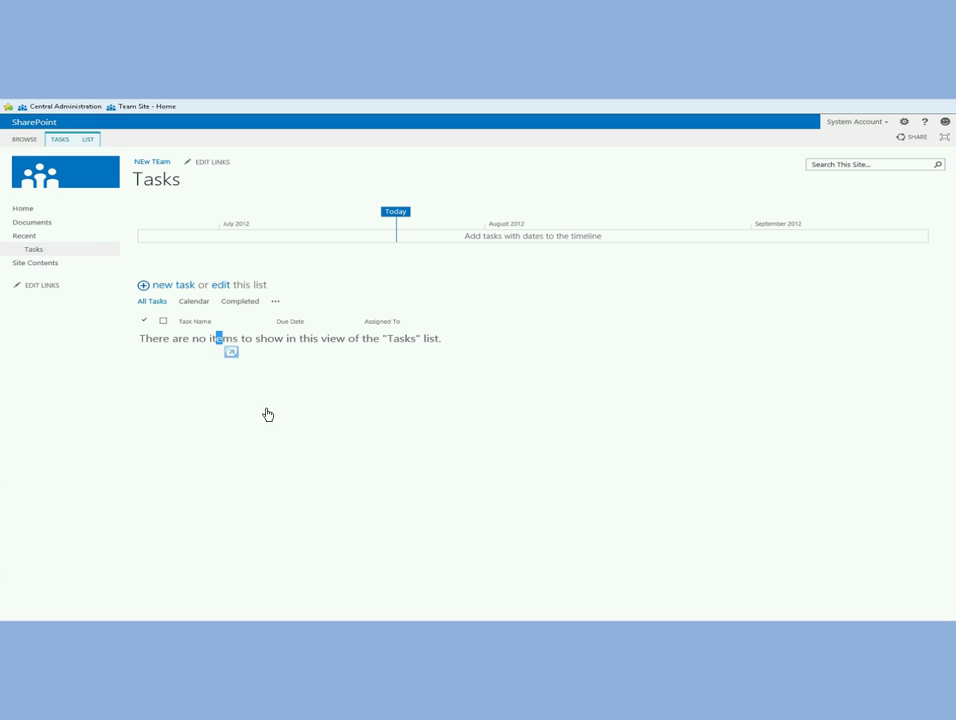
click(276, 302)
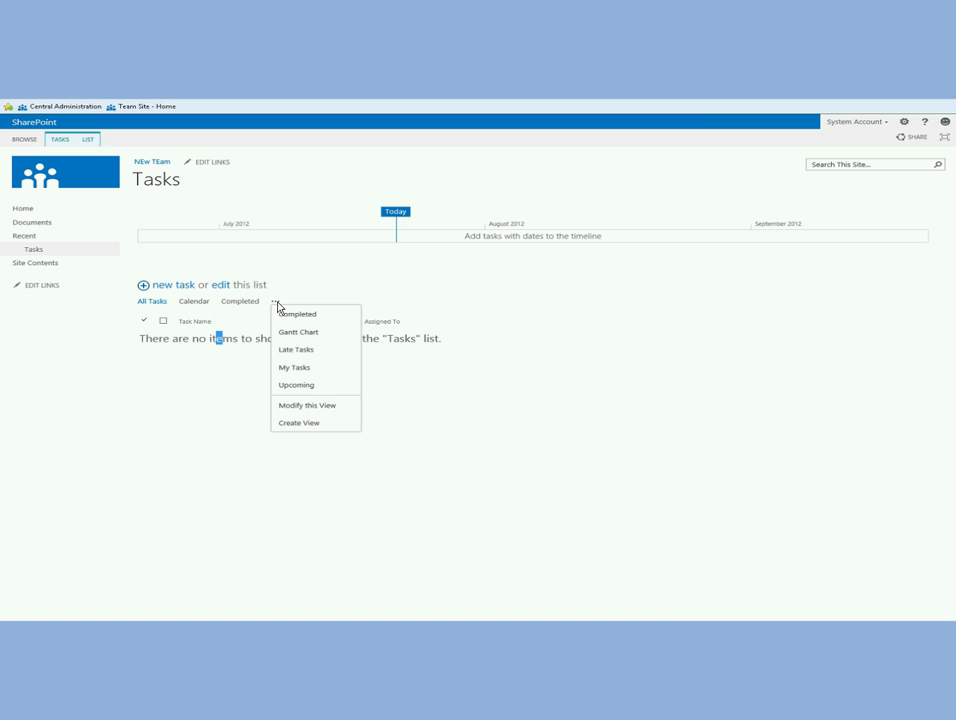
click(358, 294)
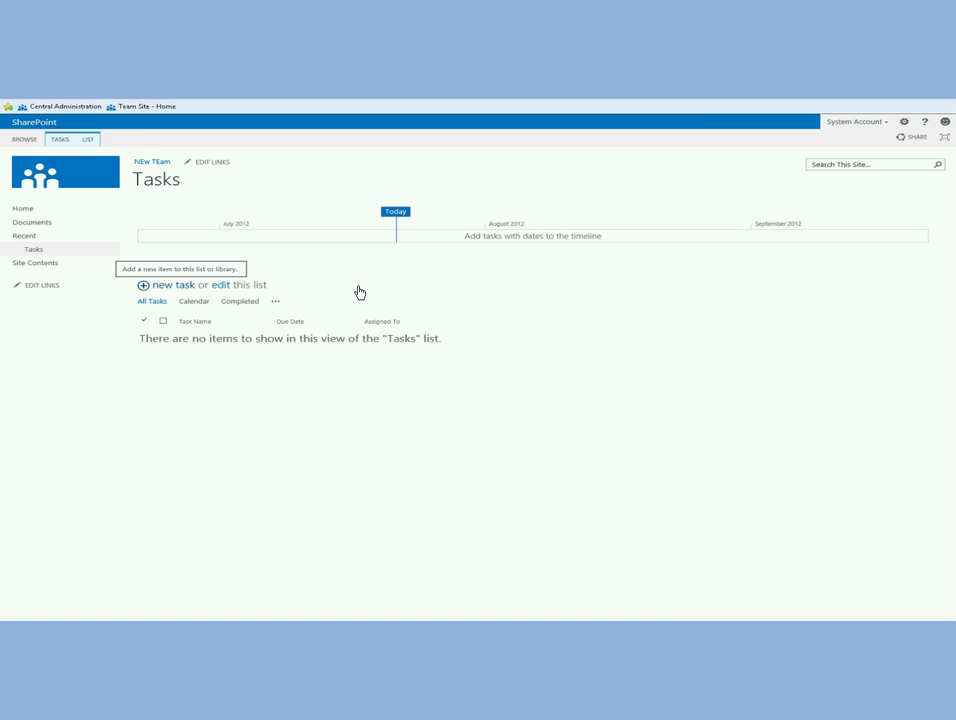
- Add a task named "Provide SharePoint 2013 Task List Demo" with start date 7/21/2012 and due date 7/22/2012
click(183, 287)
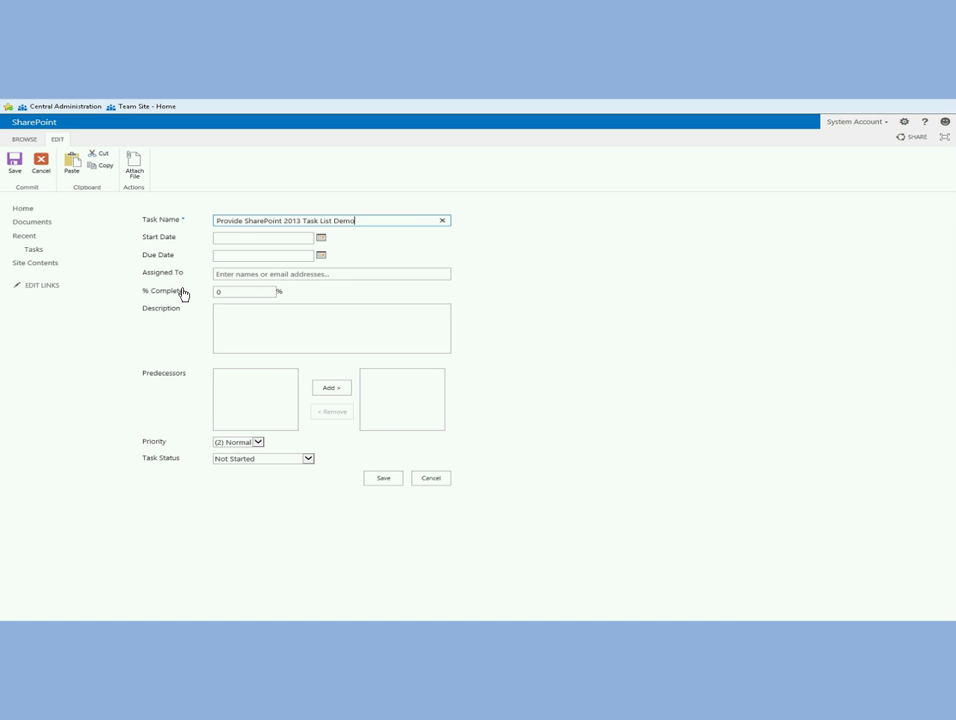
click(321, 238)
click(317, 299)
click(321, 257)
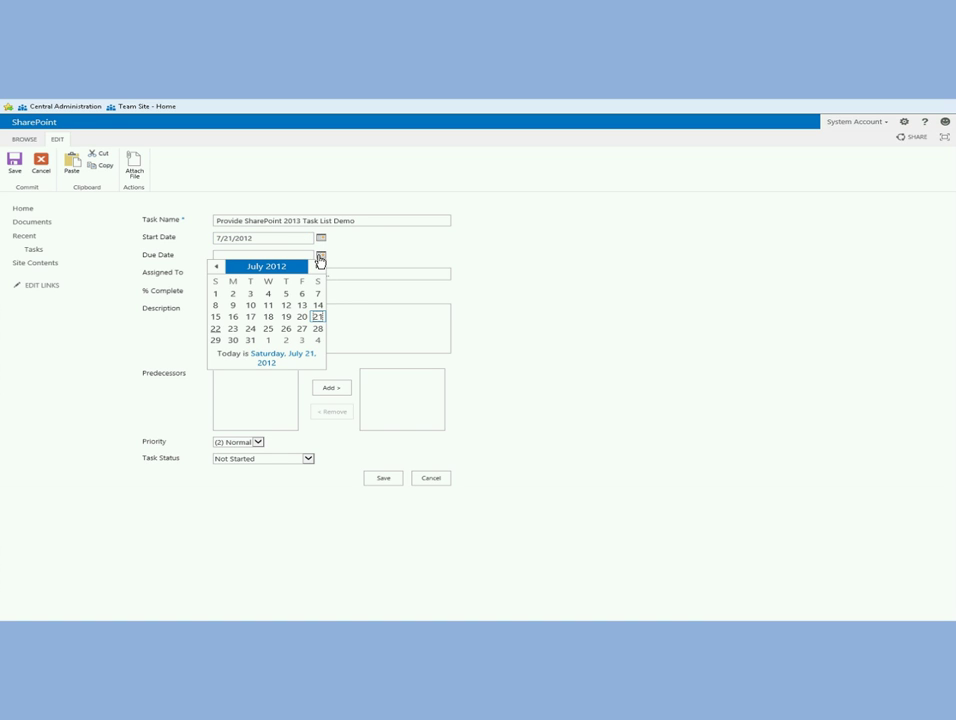
click(217, 329)
click(284, 276)
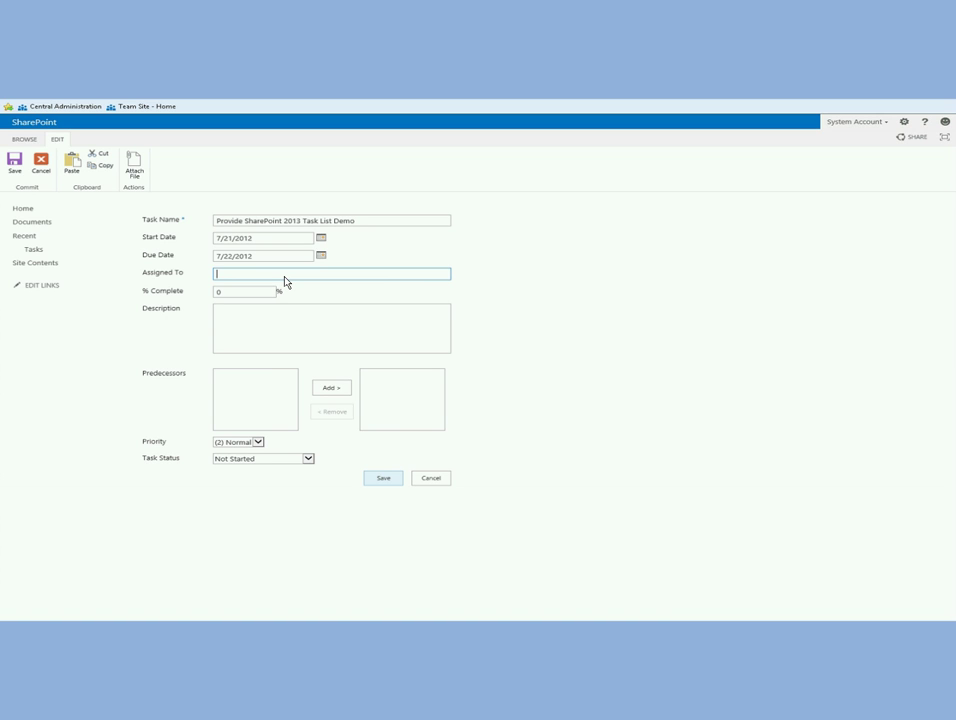
click(385, 480)
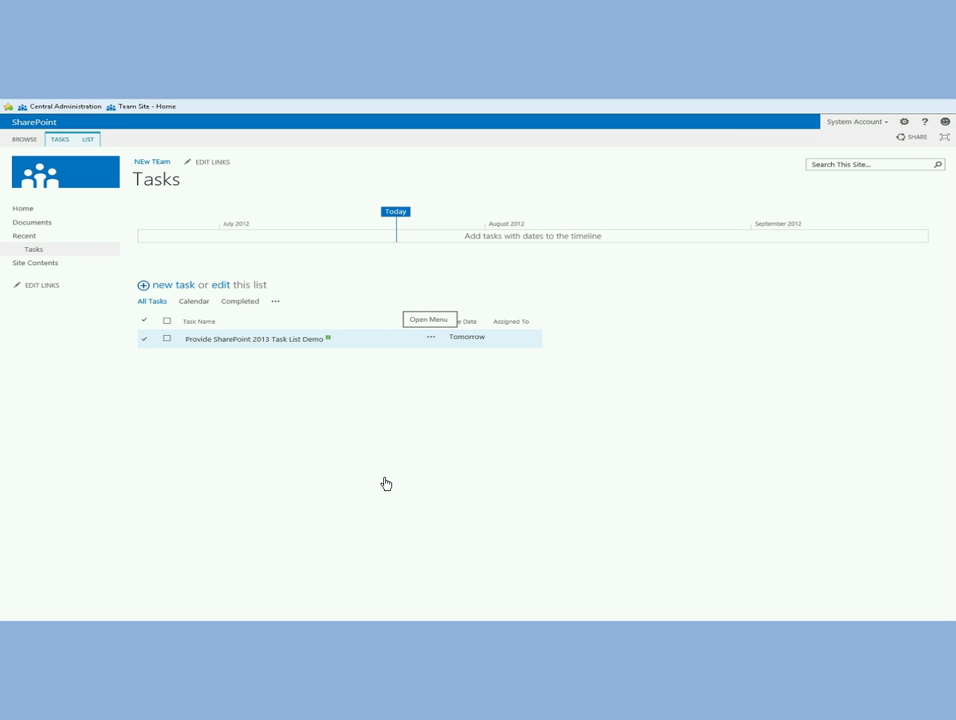
- Add the "Provide SharePoint 2013 Task List Demo" task to the timeline
click(431, 337)
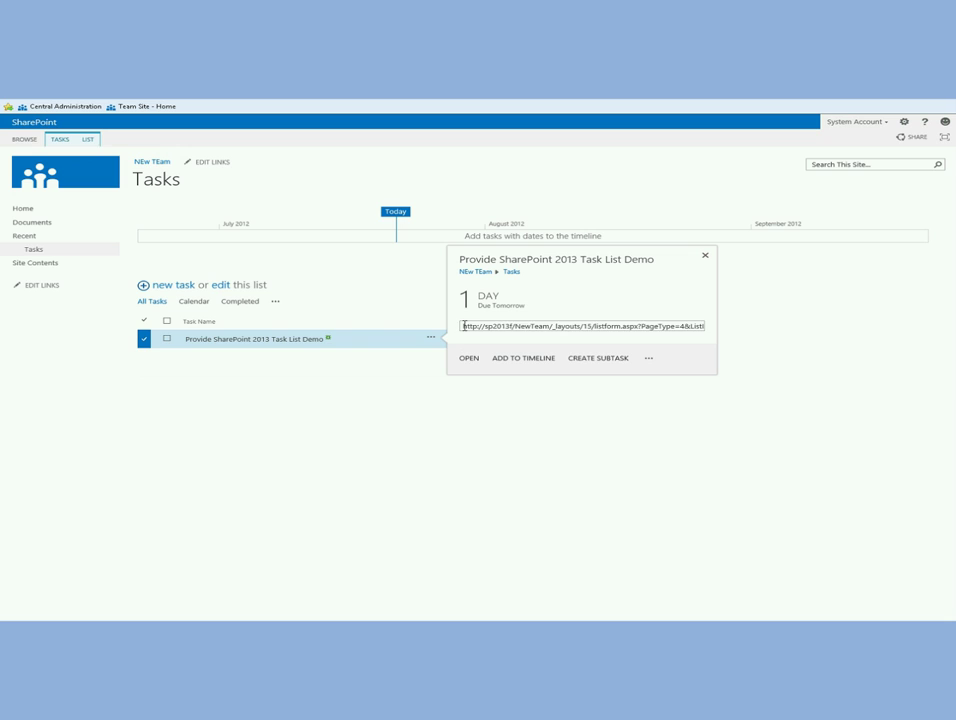
click(465, 329)
click(629, 294)
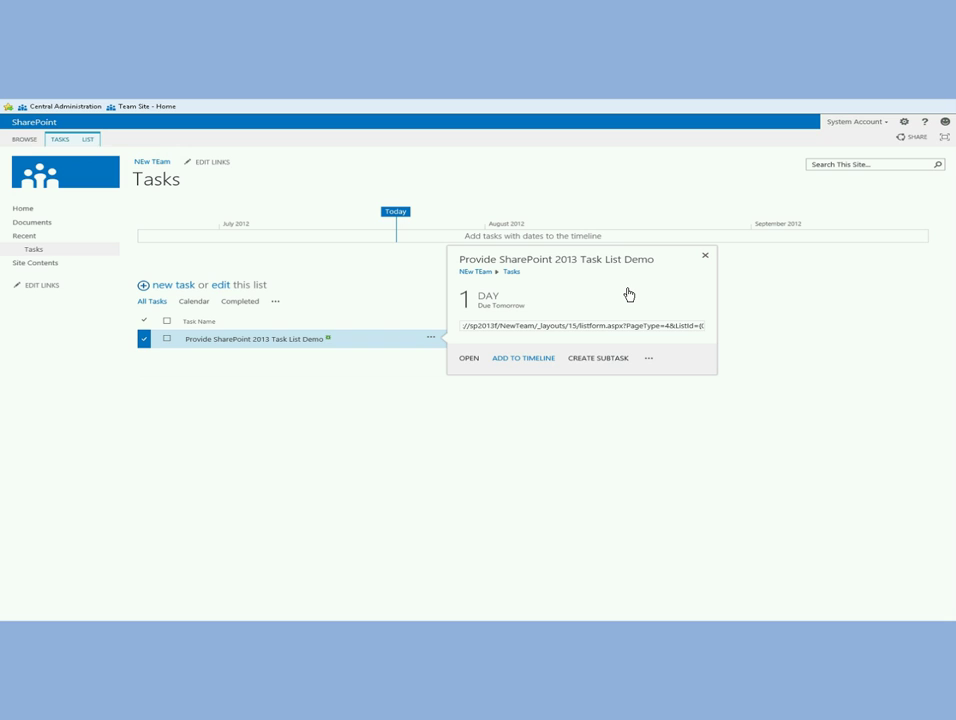
click(528, 359)
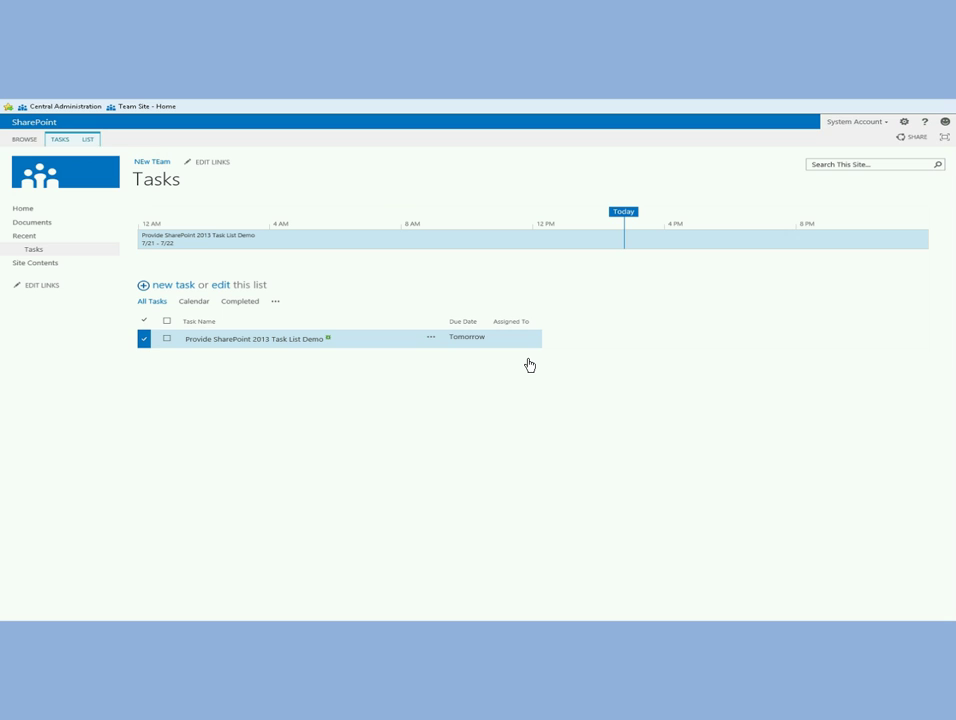
- Create the subtasks "Record the Demo", "Publish on Youtbe" and "Tag" under the "Provide SharePoint 2013 Task List Demo" task
click(431, 339)
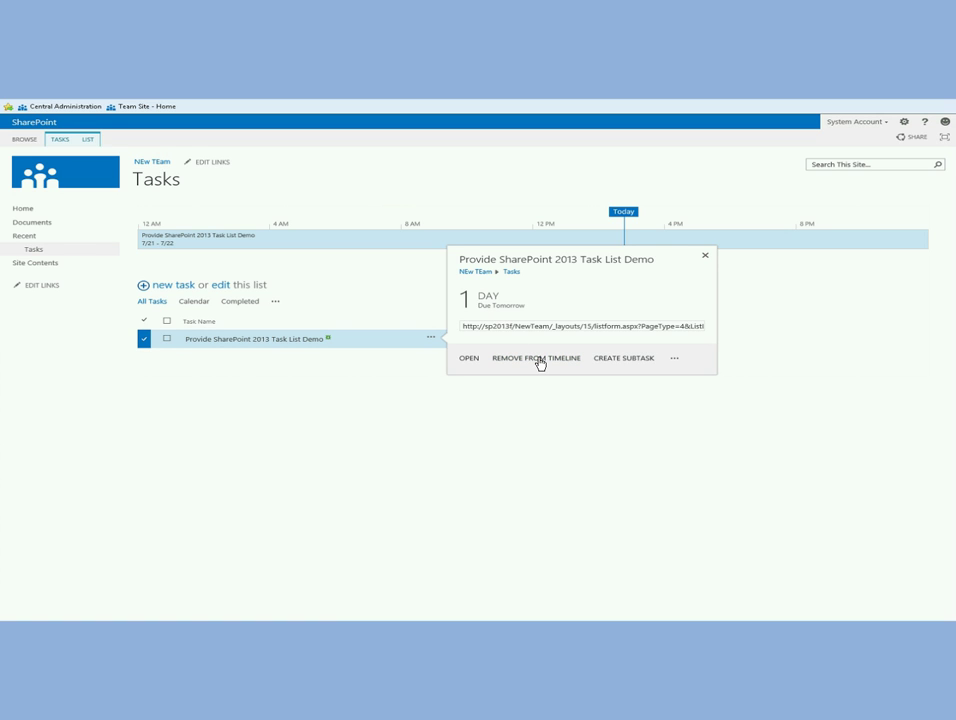
click(675, 359)
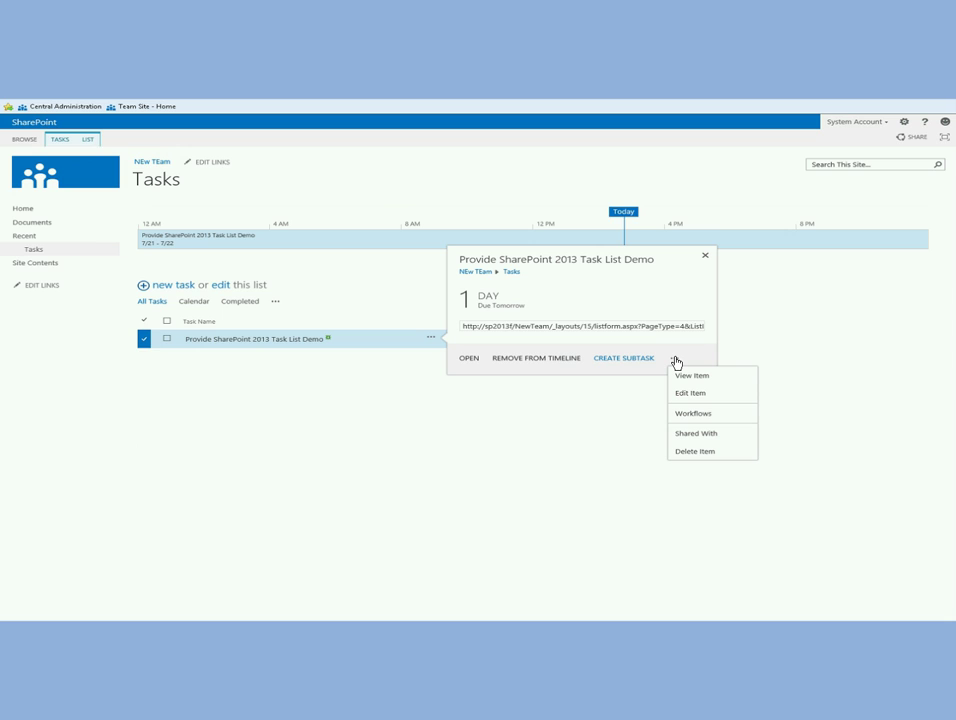
click(623, 358)
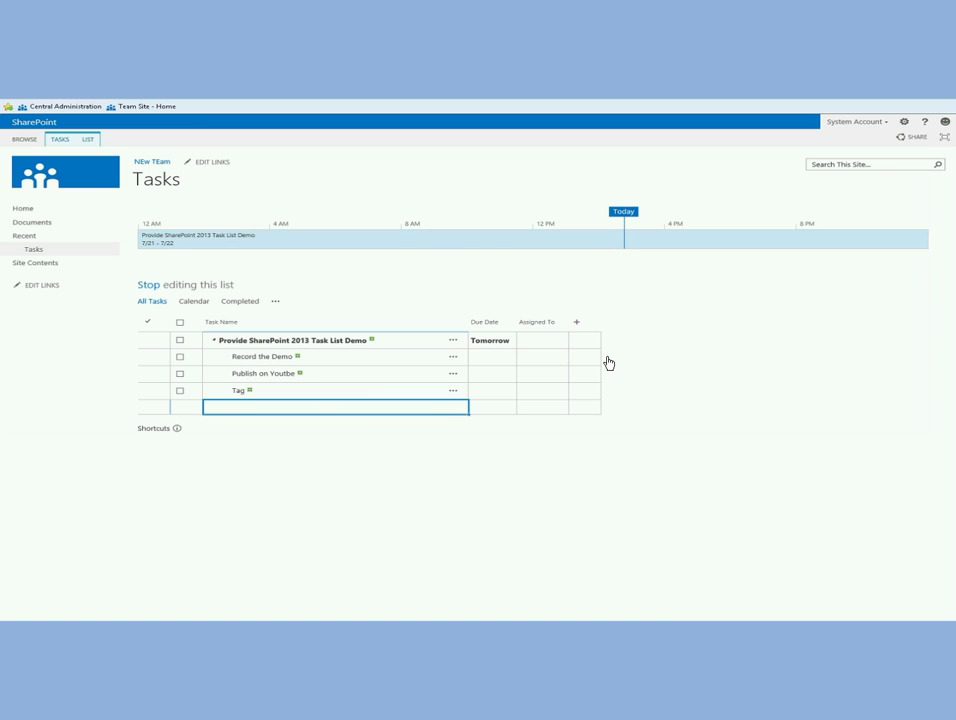
- Set both the start date and the due date of the "Record the Demo" subtask to 7/21/2012 and save it
click(453, 357)
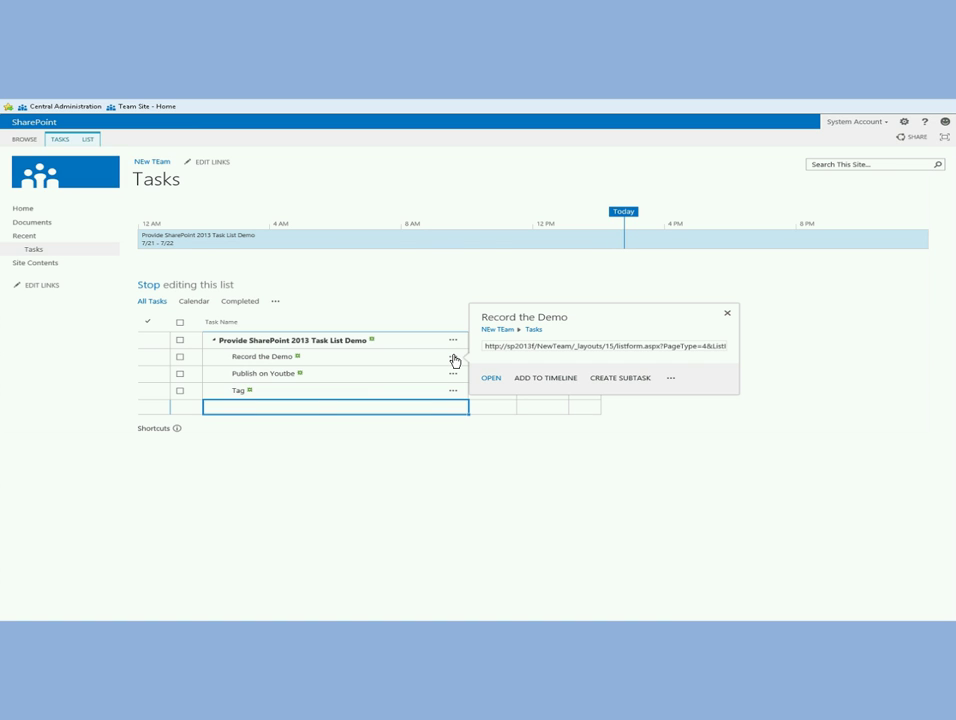
click(490, 377)
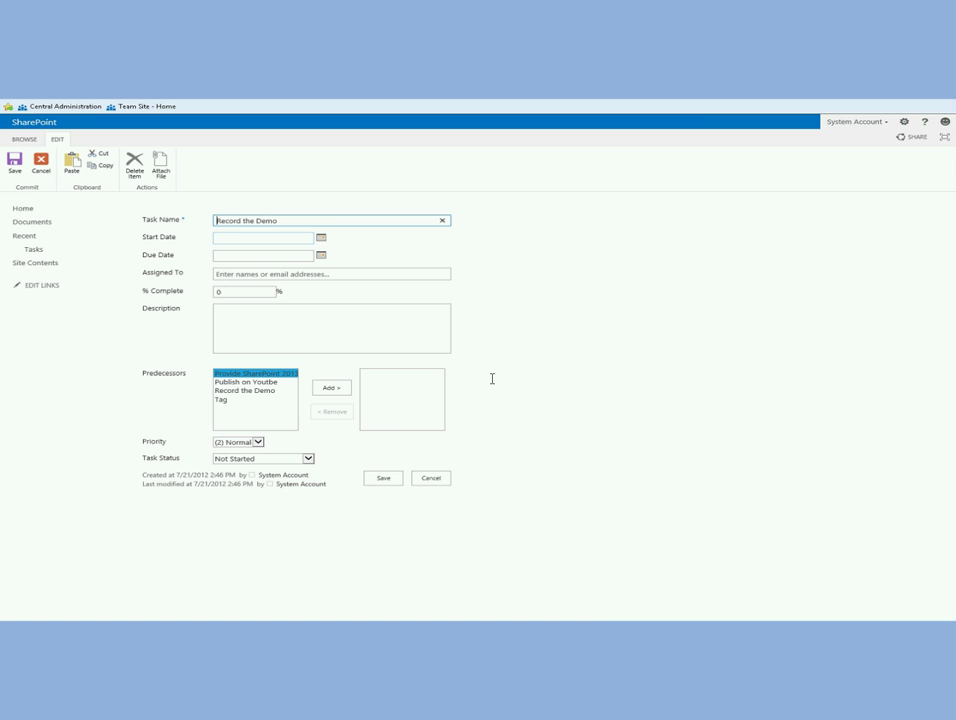
click(258, 241)
click(321, 239)
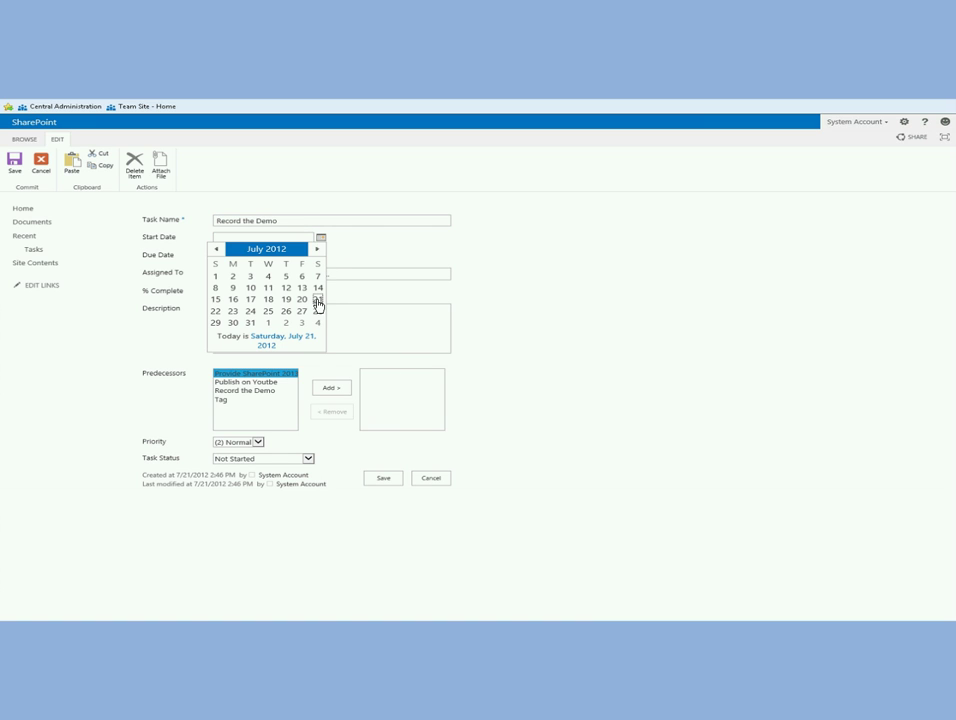
click(317, 300)
click(321, 257)
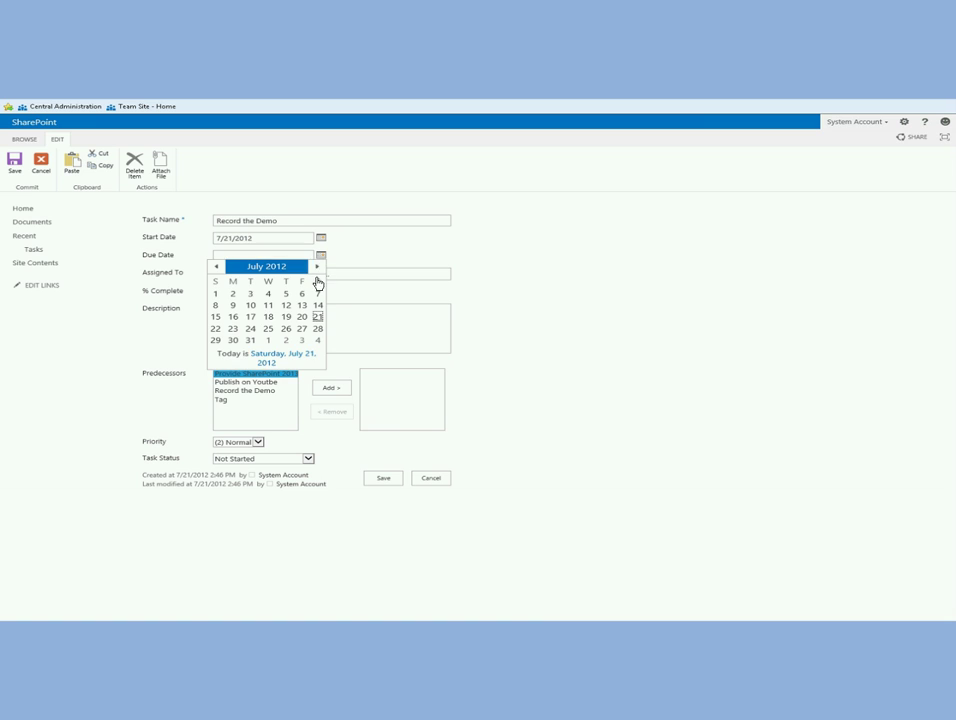
click(317, 316)
click(384, 479)
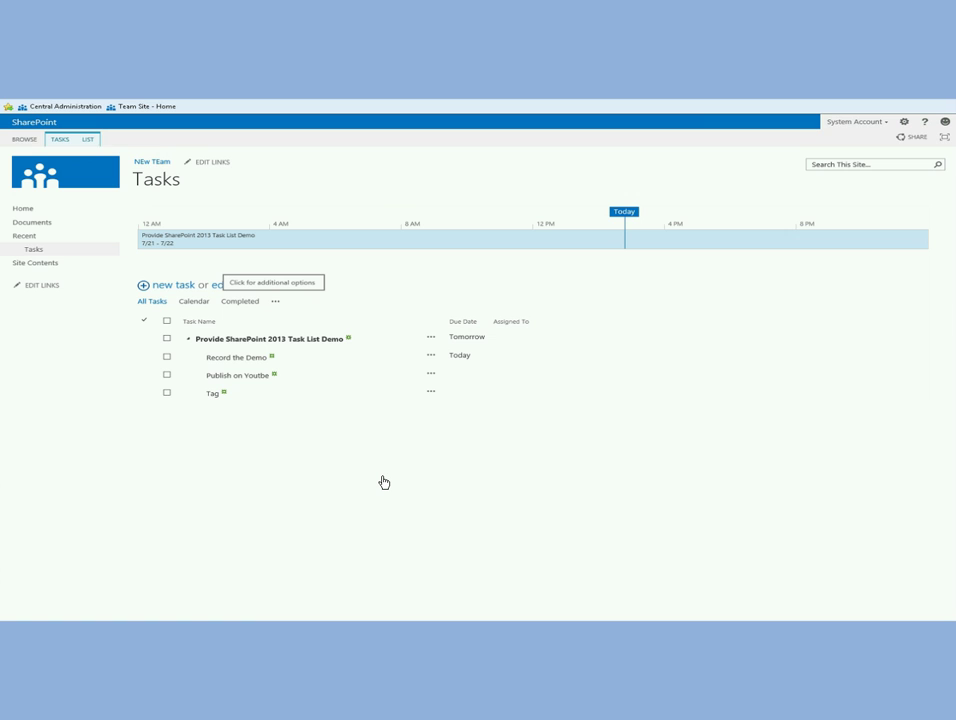
- Create a public datasheet view of the Tasks list named "Datasheet"
click(275, 302)
click(297, 423)
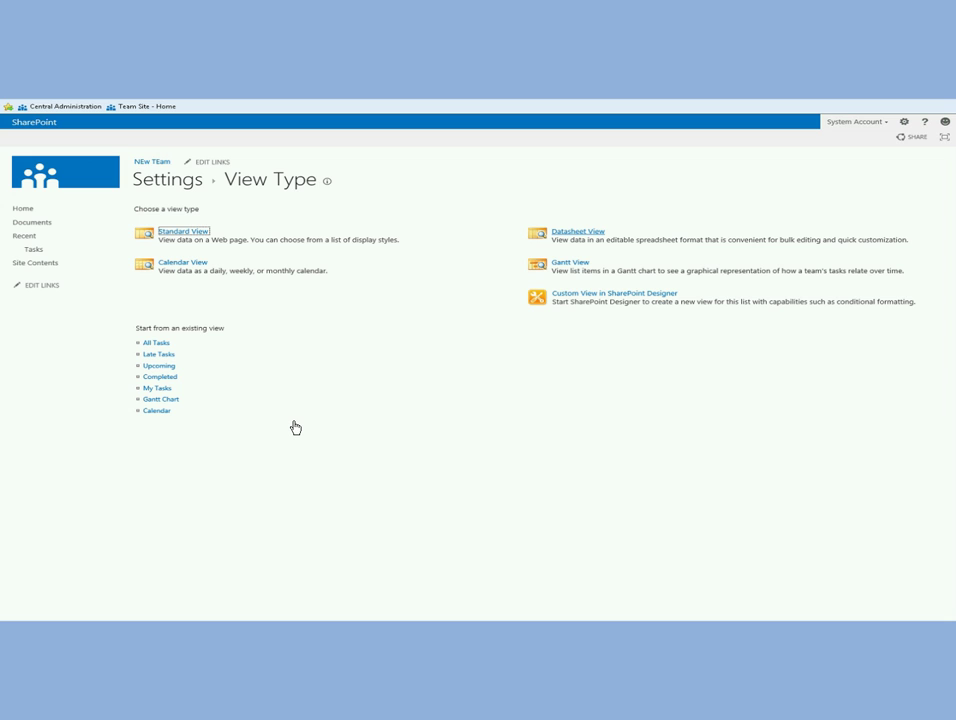
click(577, 233)
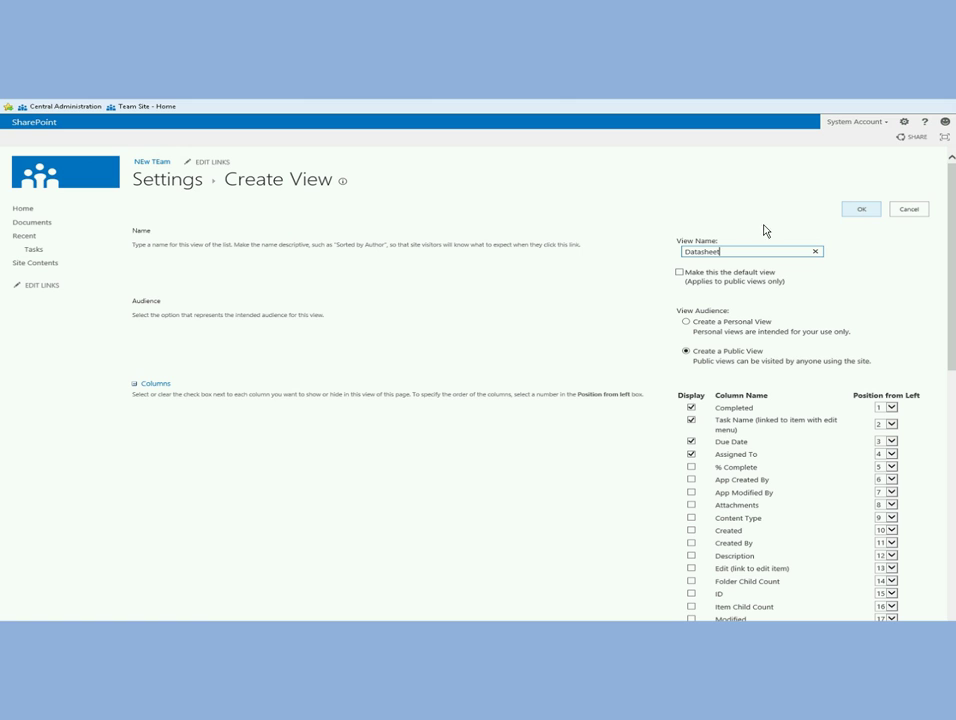
click(862, 211)
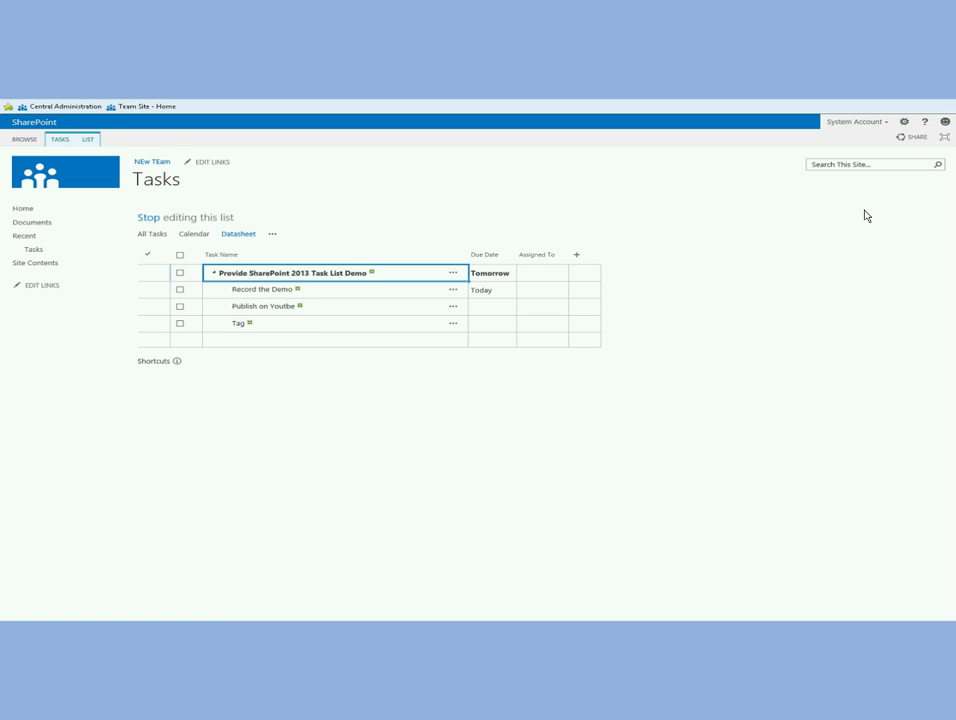
- Set the due dates of the "Publish on Youtbe" and "Tag" subtasks to 7/21/2012 in the Datasheet view
click(492, 292)
click(485, 309)
click(459, 307)
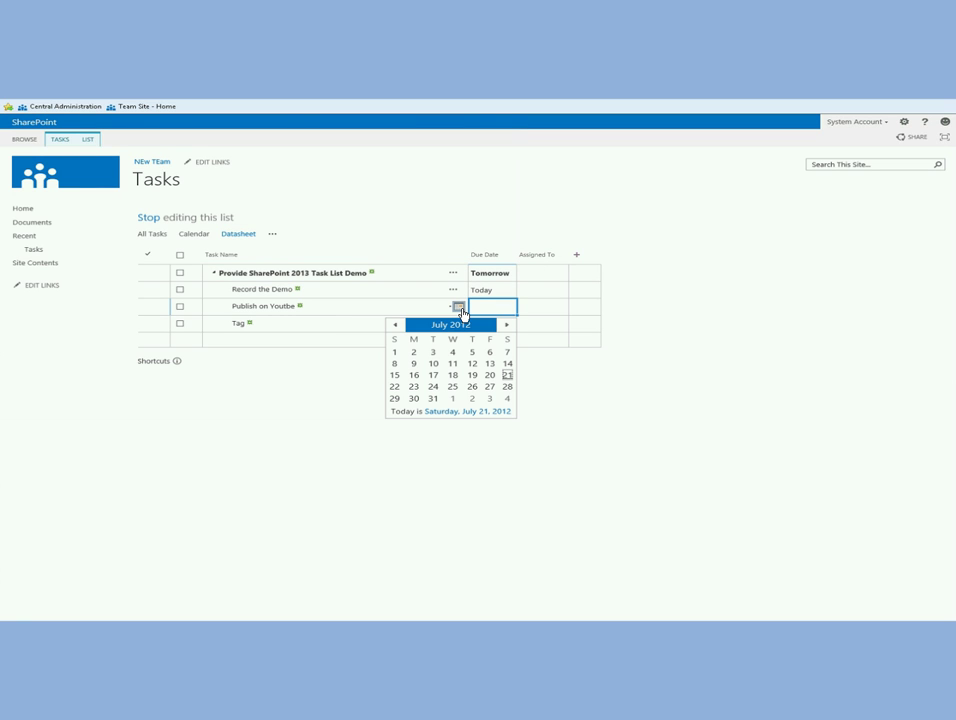
click(506, 377)
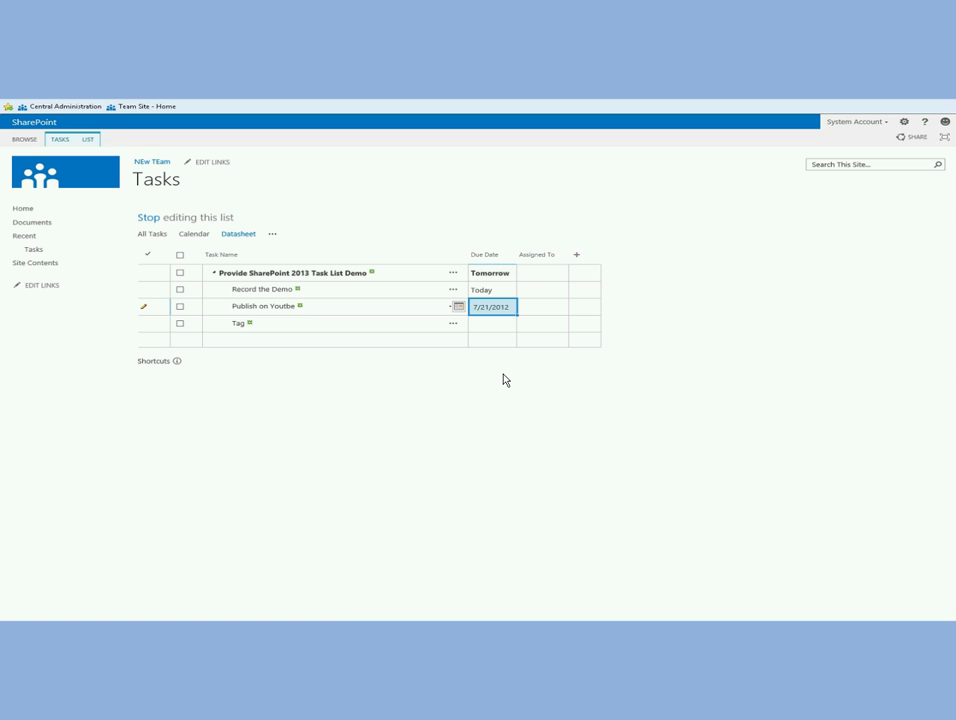
click(476, 325)
click(458, 324)
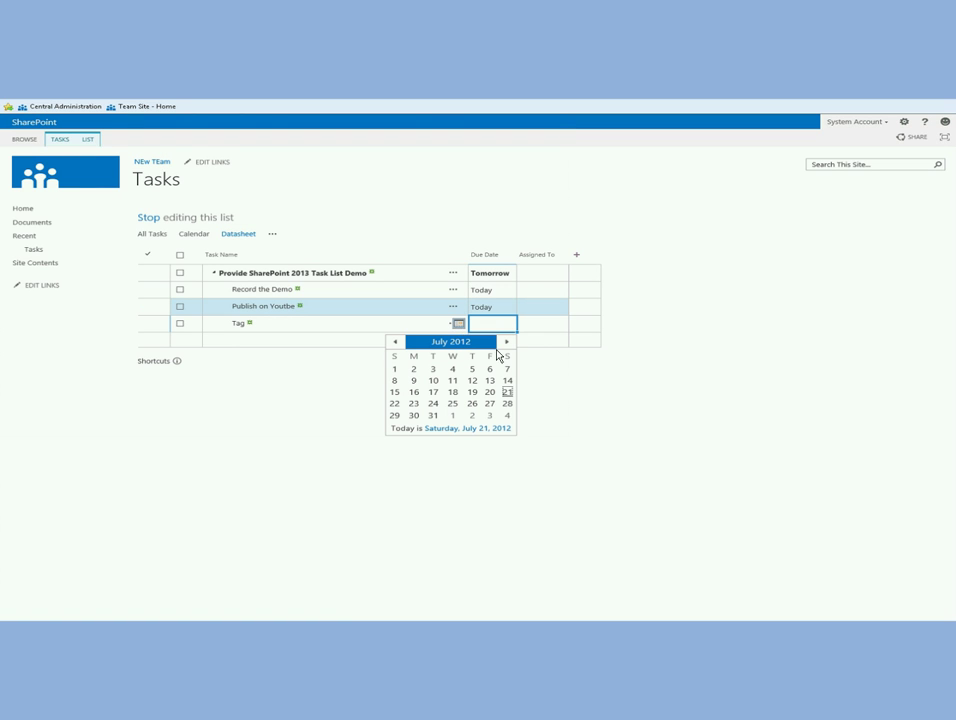
click(507, 391)
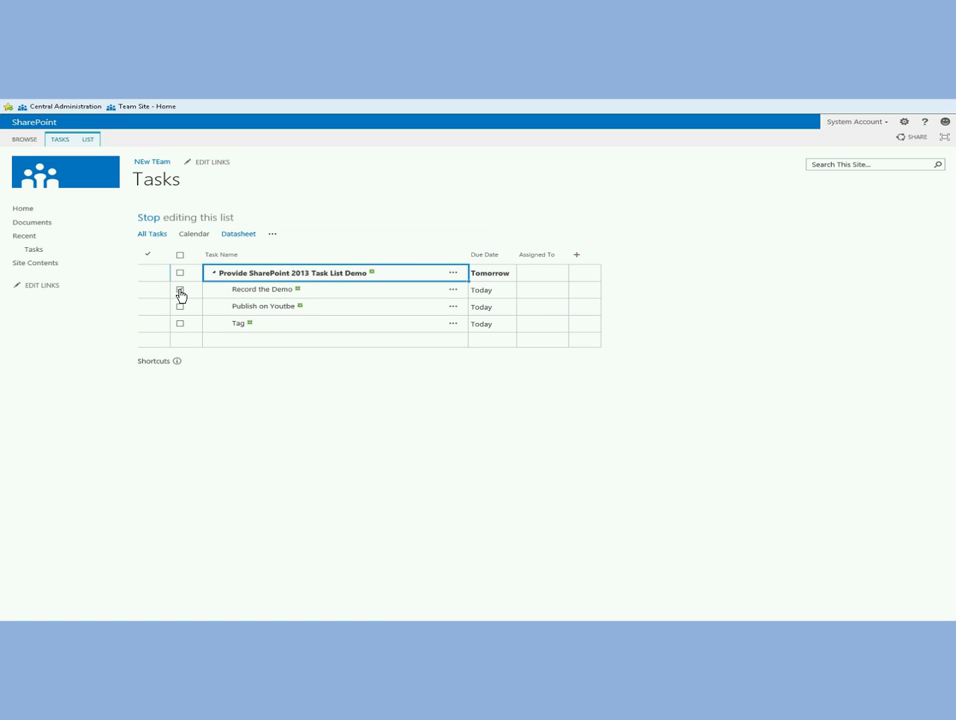
- Stop editing the datasheet and mark the "Record the Demo" and "Publish on Youtbe" subtasks complete
click(148, 217)
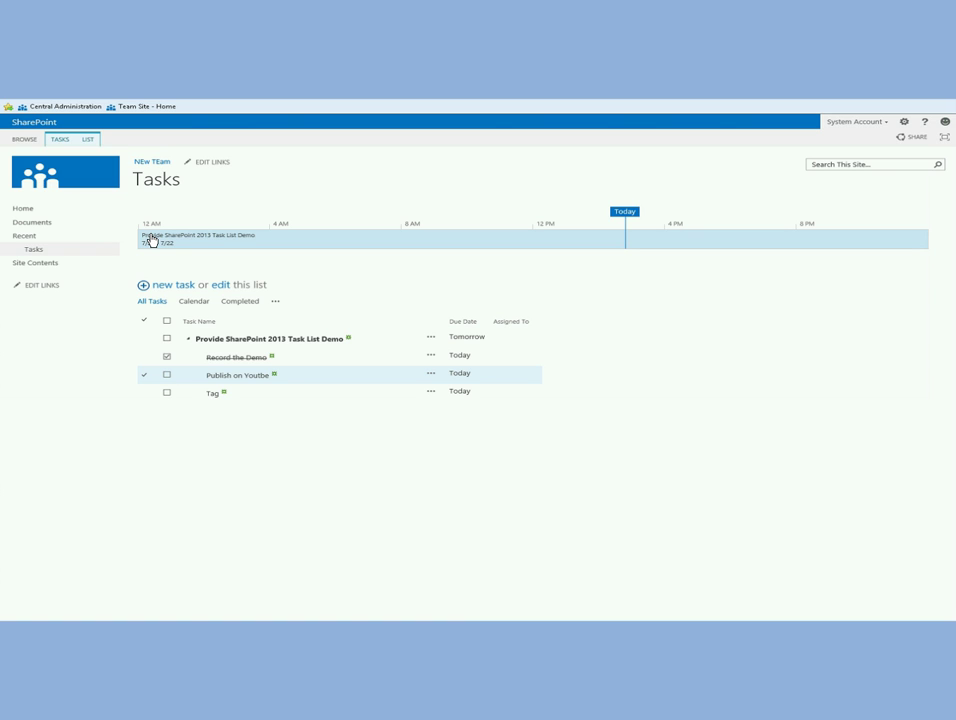
click(167, 375)
- Edit the "Publish on Youtbe" subtask, set its due date to 7/20/2012 and save it
click(431, 376)
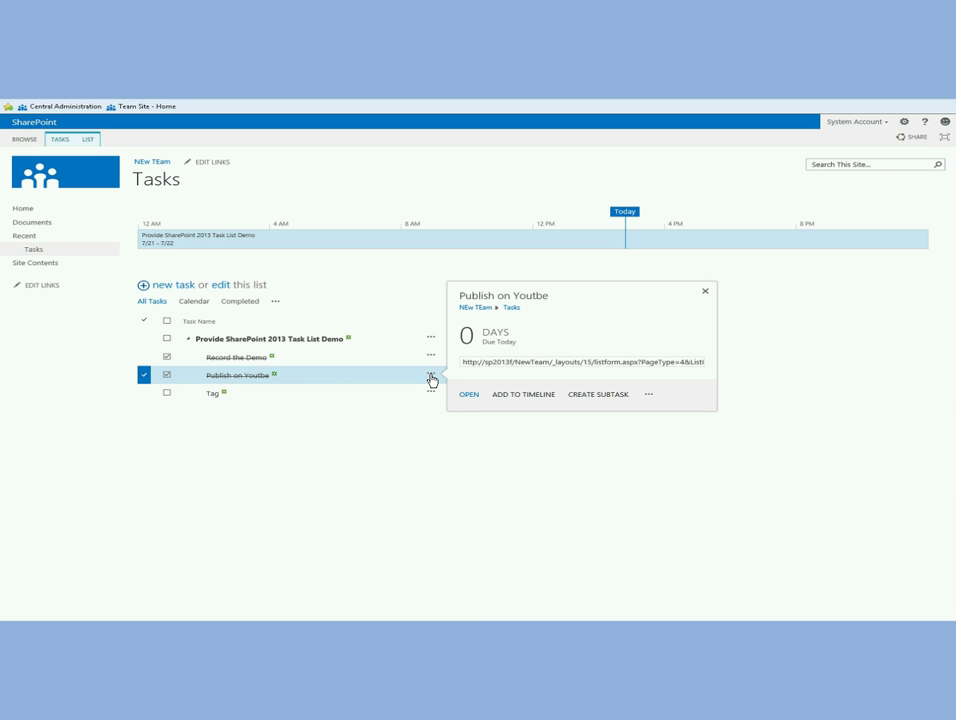
click(468, 395)
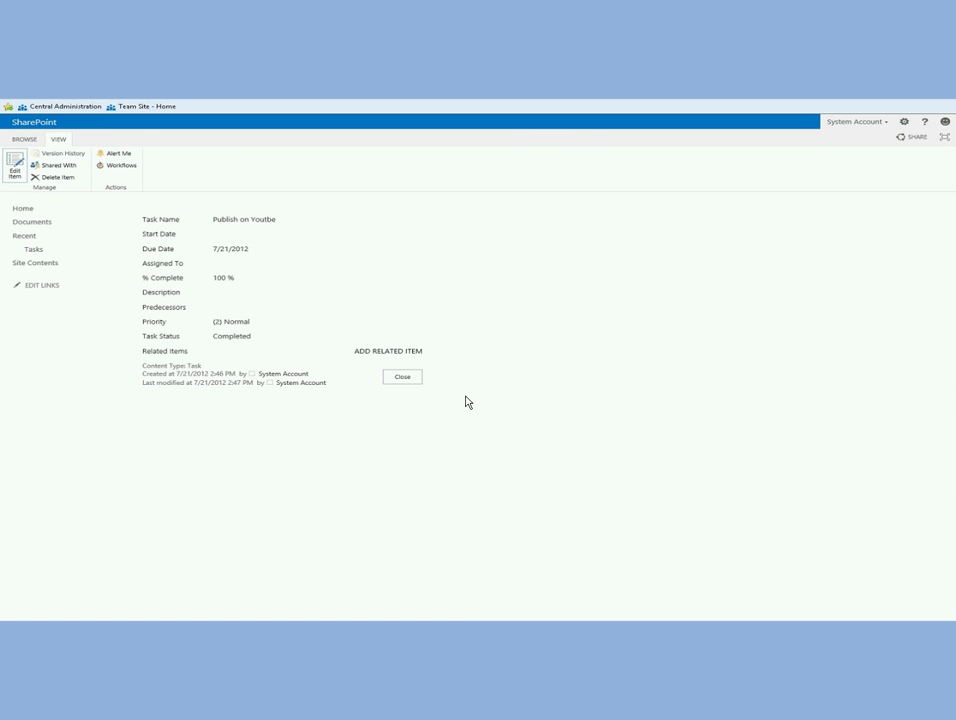
click(16, 168)
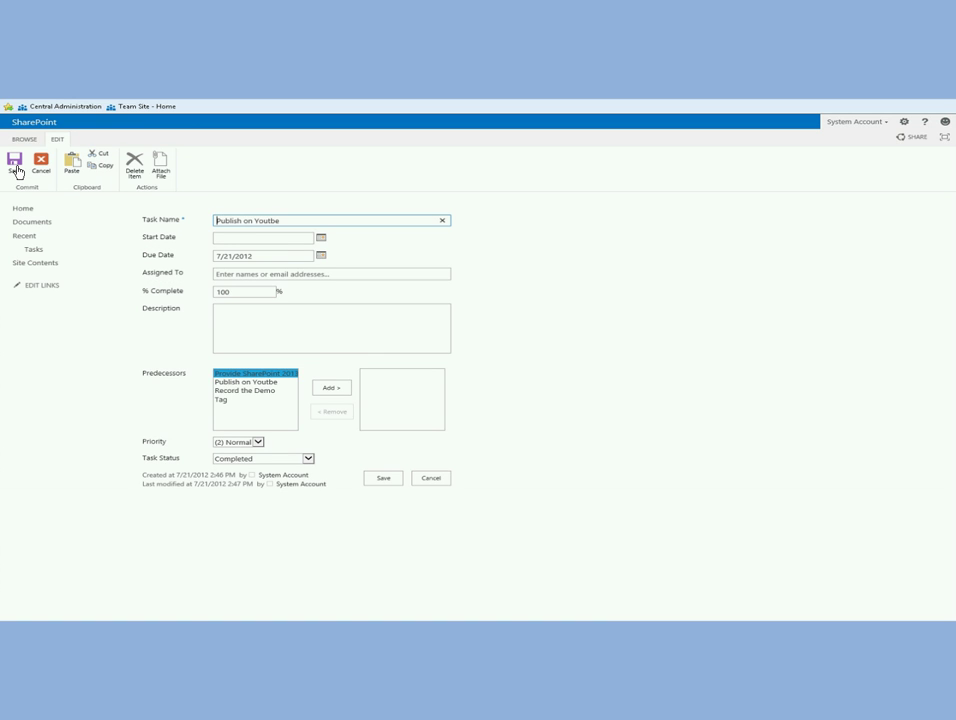
click(321, 255)
click(302, 317)
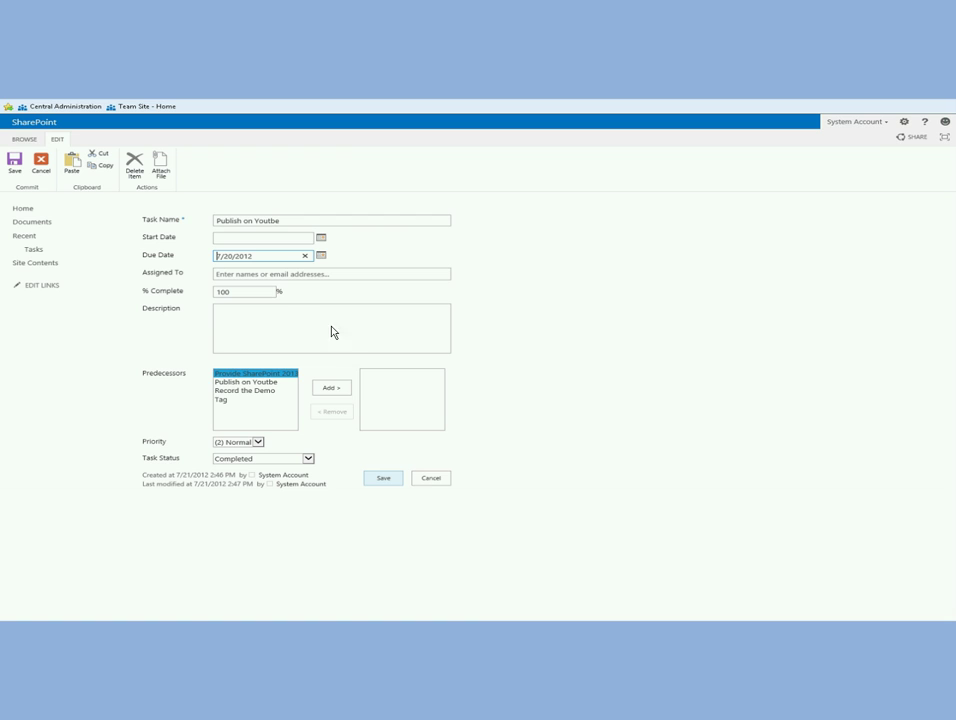
click(384, 478)
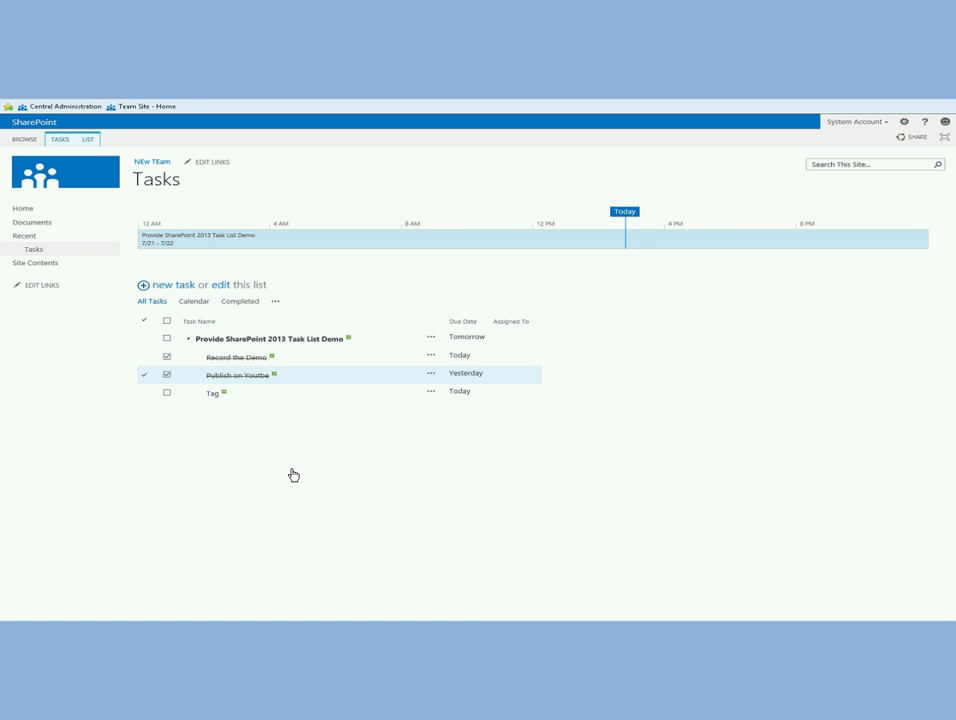
- Mark the "Publish on Youtbe" subtask as not complete and check its % Complete and Task Status in the item details
click(167, 376)
click(230, 377)
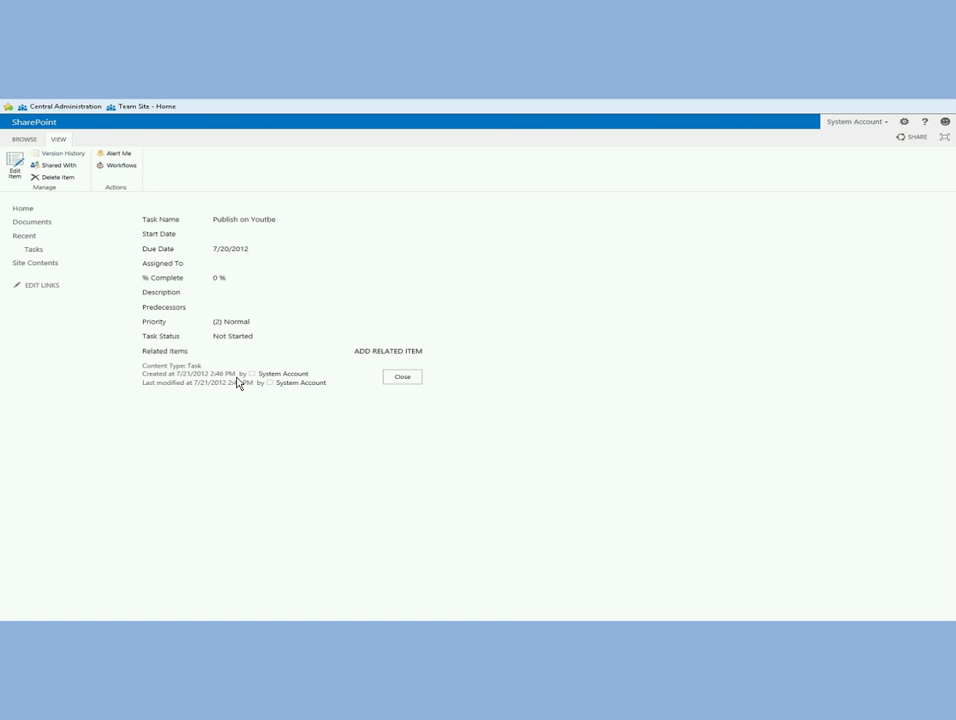
drag(228, 278, 213, 279)
triple_click(215, 337)
click(403, 378)
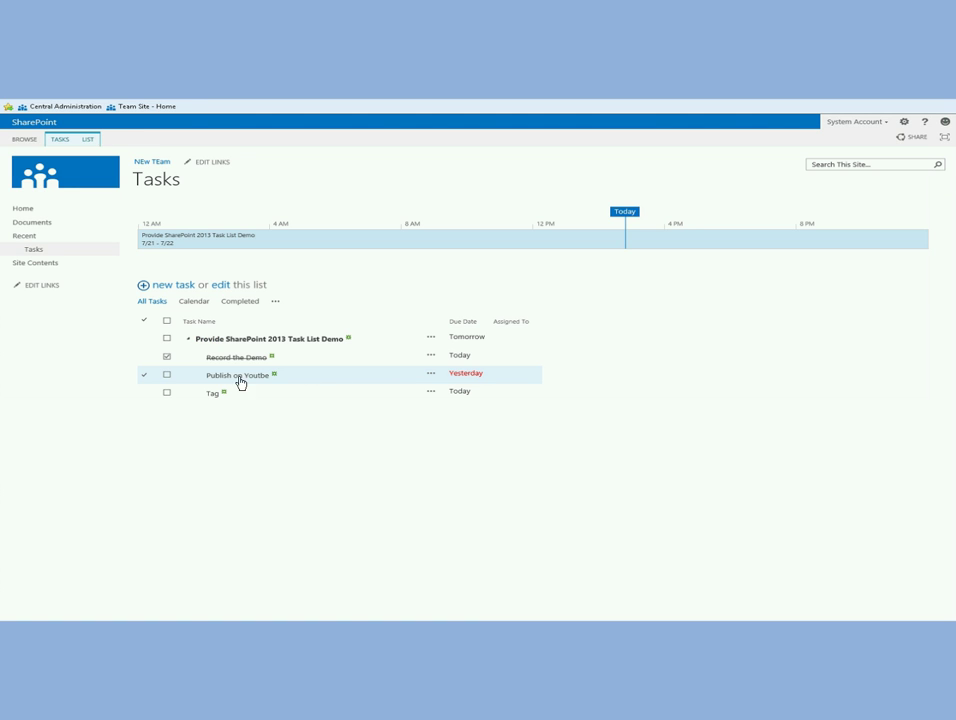
- Mark the "Publish on Youtbe" subtask complete again and review its % Complete and Task Status values
click(167, 376)
click(231, 376)
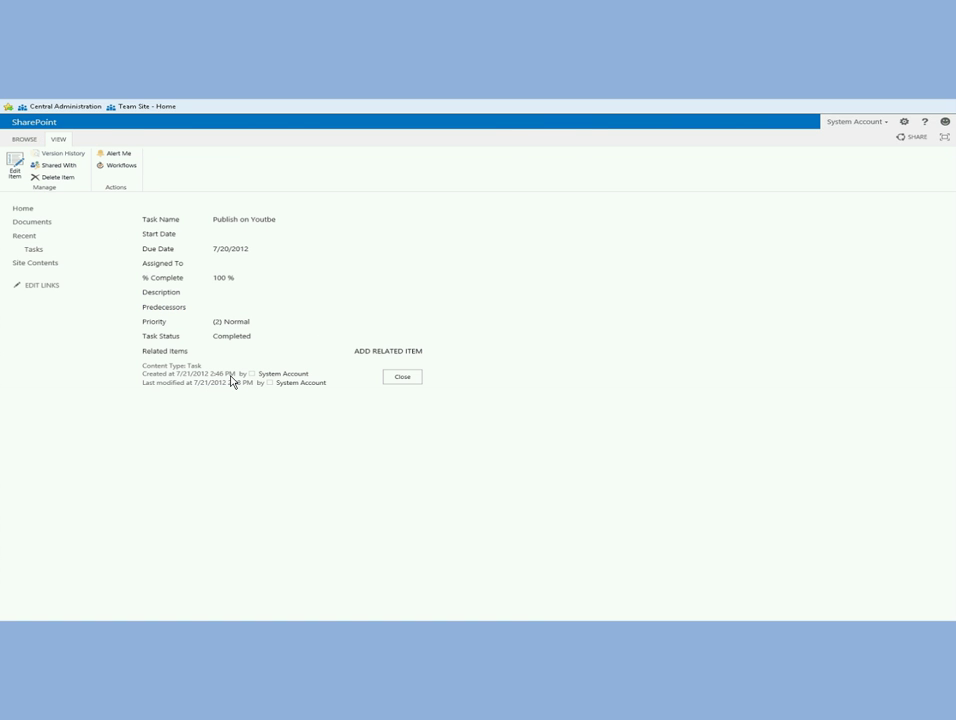
triple_click(214, 282)
double_click(213, 338)
click(392, 376)
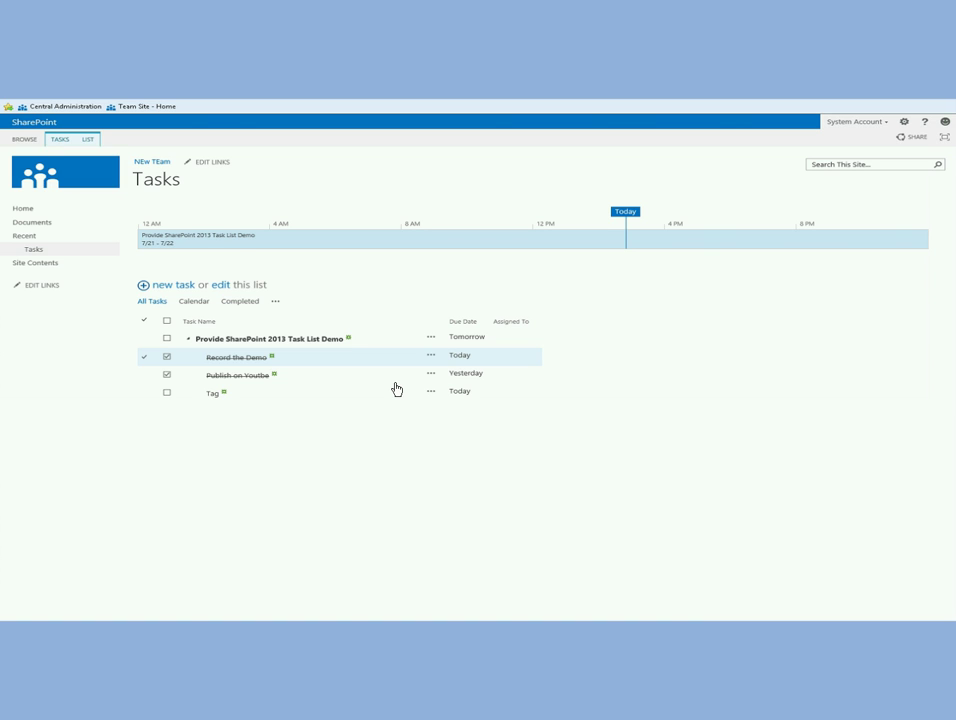
click(430, 357)
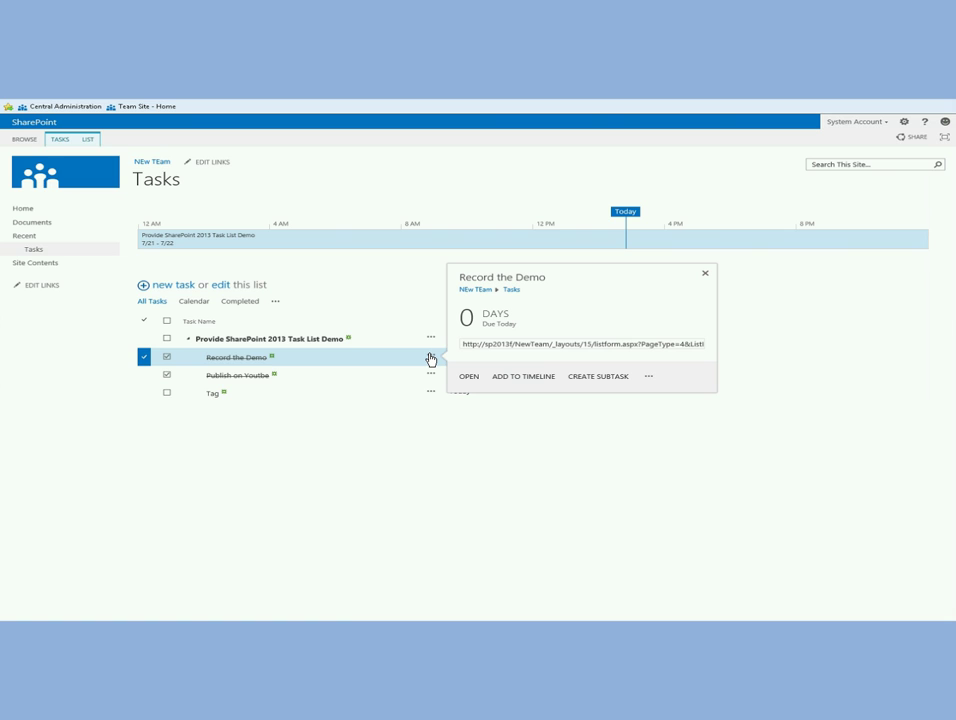
click(705, 274)
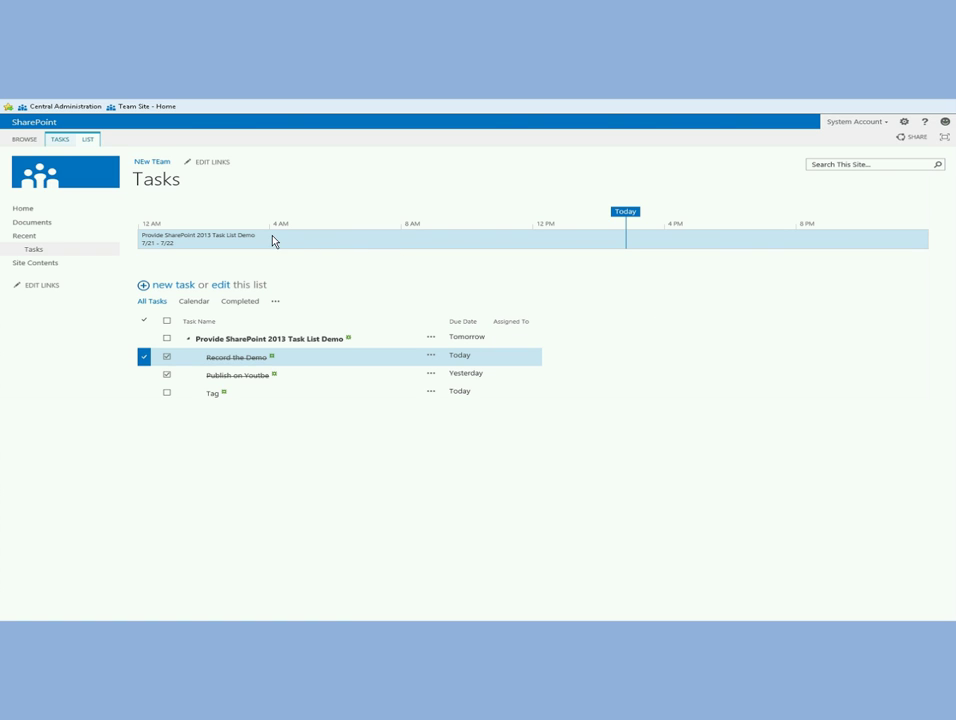
click(88, 140)
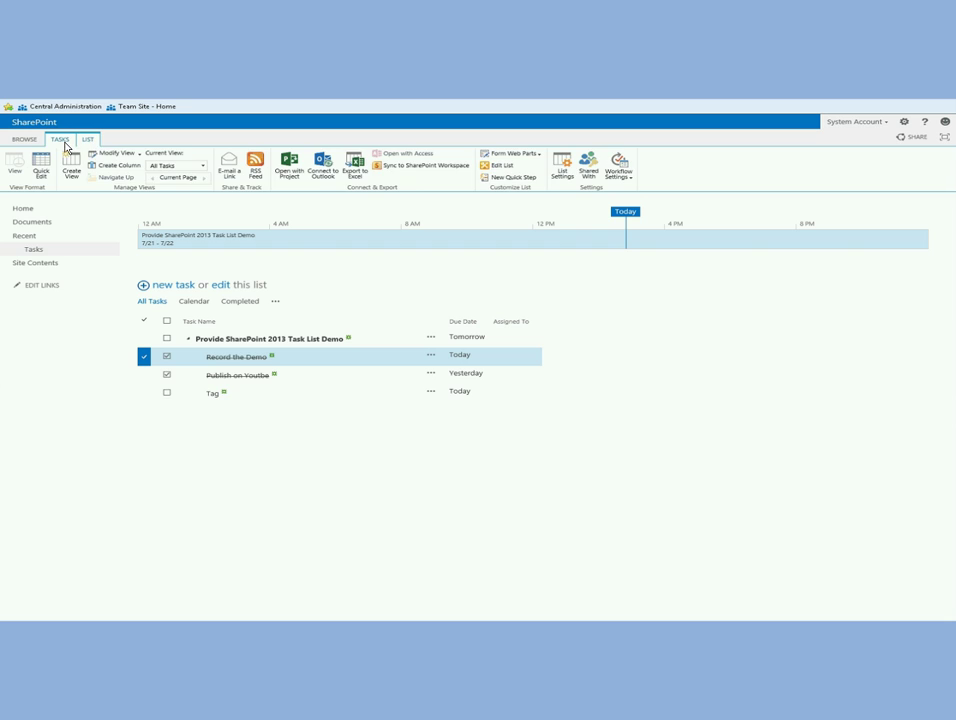
- Indent the "Tag" subtask so that it sits under "Publish on Youtbe"
click(61, 140)
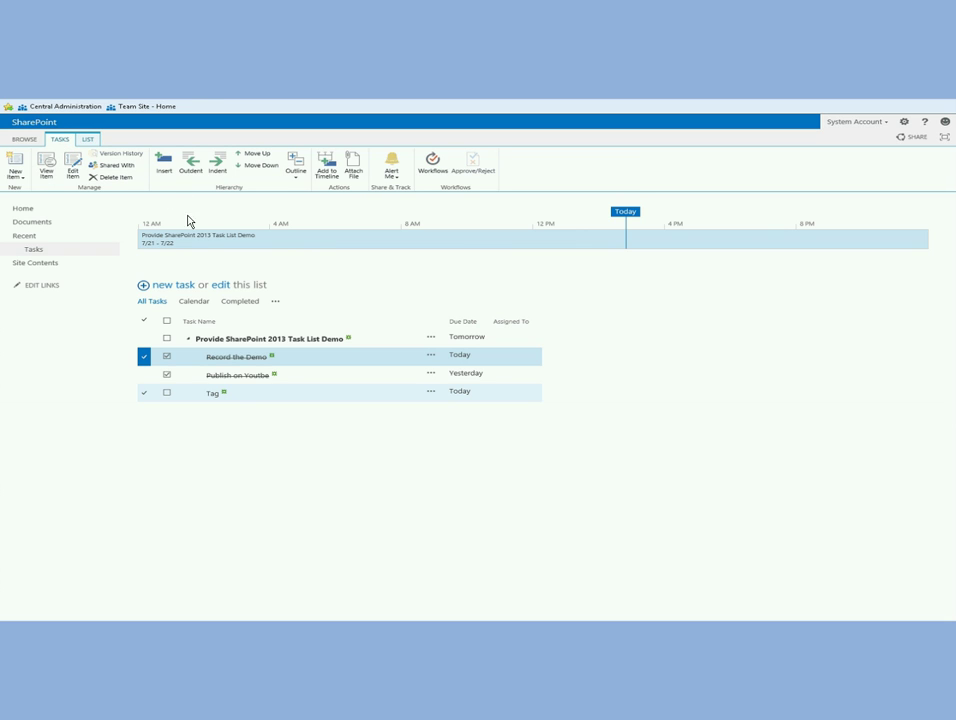
click(241, 399)
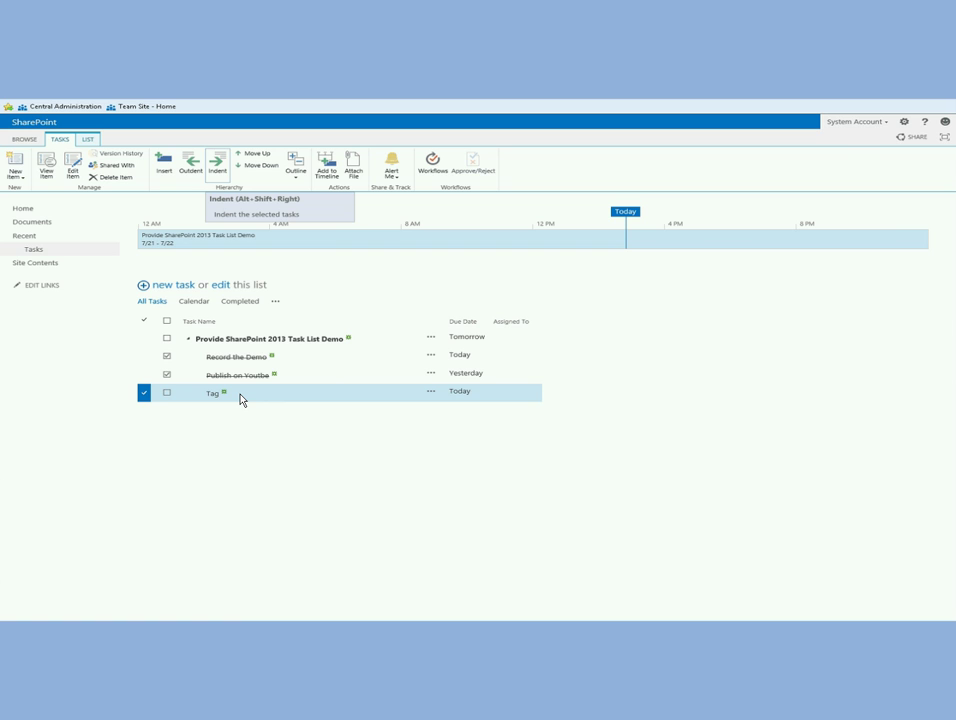
click(219, 168)
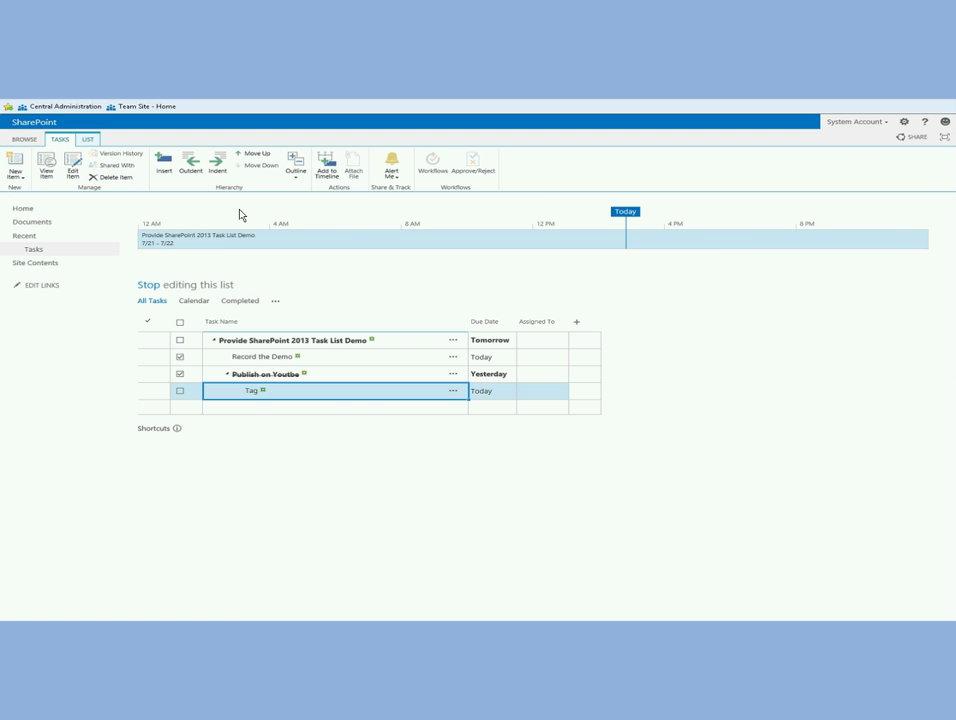
- Look at the Outline options for showing and hiding subtasks, and stop editing the Tasks list
click(255, 409)
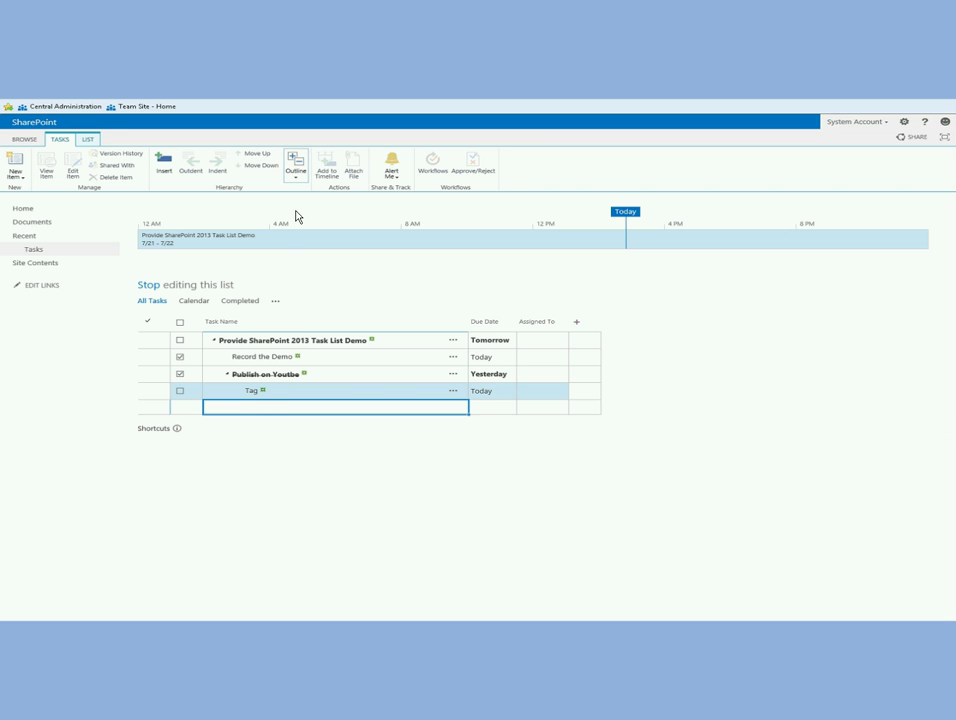
click(296, 176)
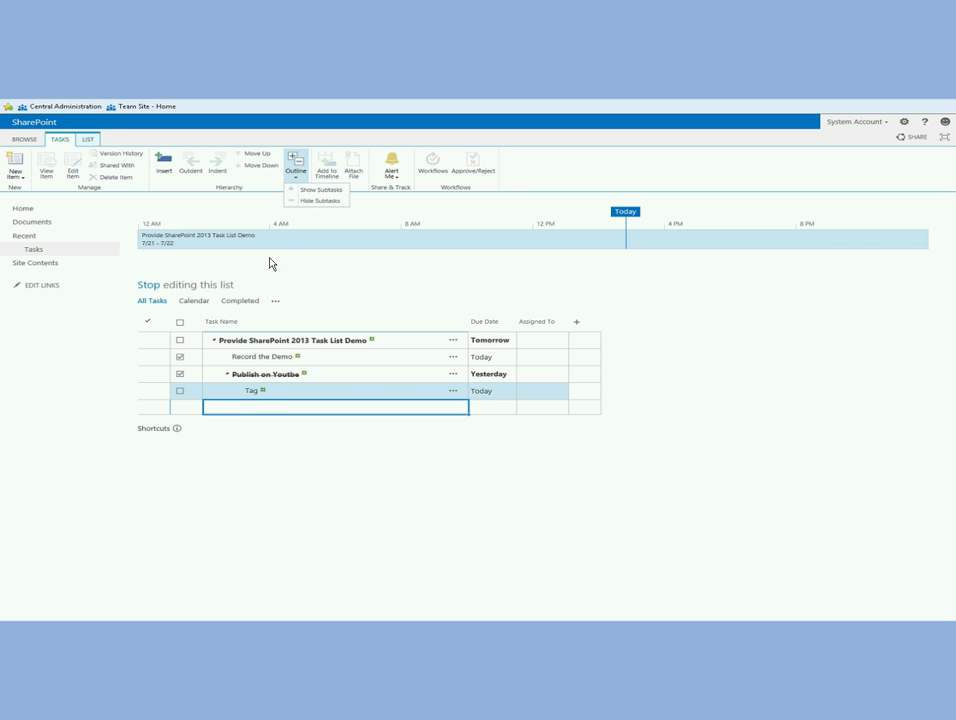
click(257, 427)
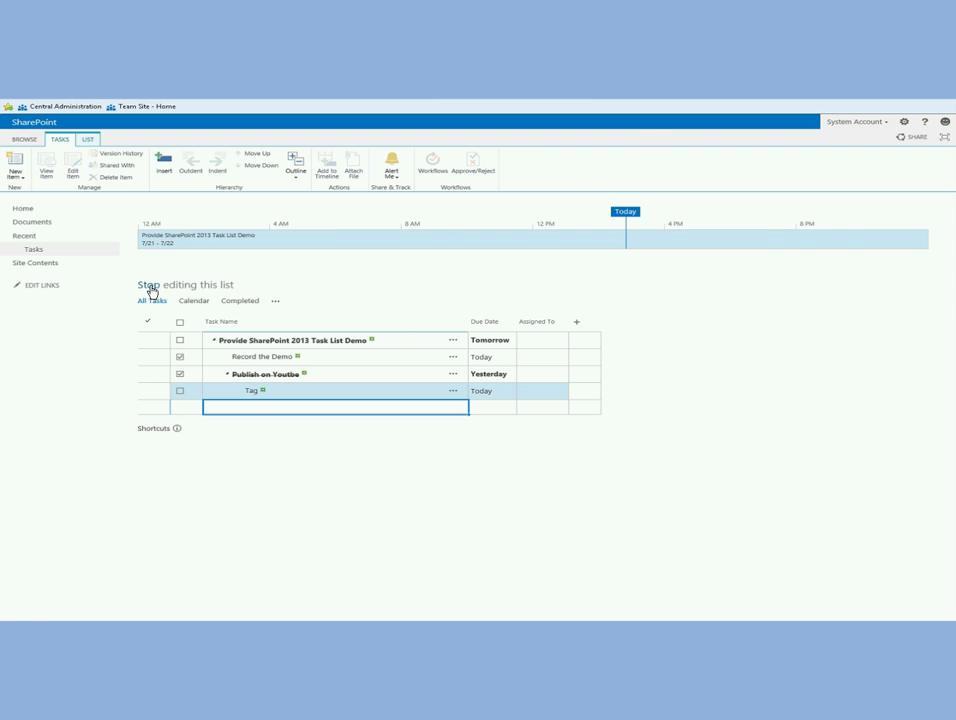
click(151, 288)
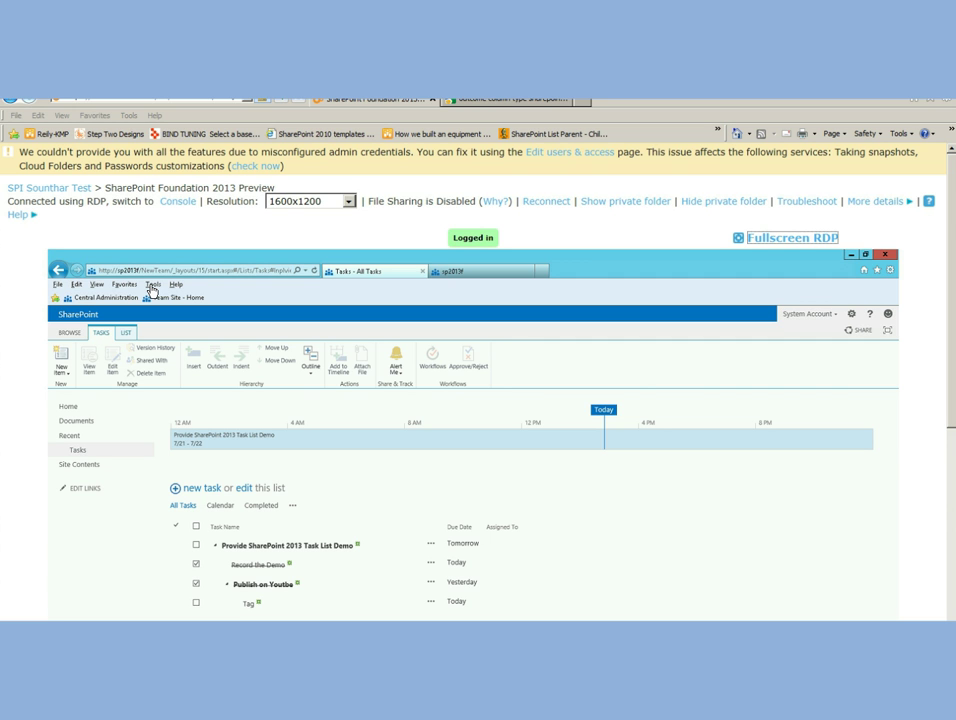